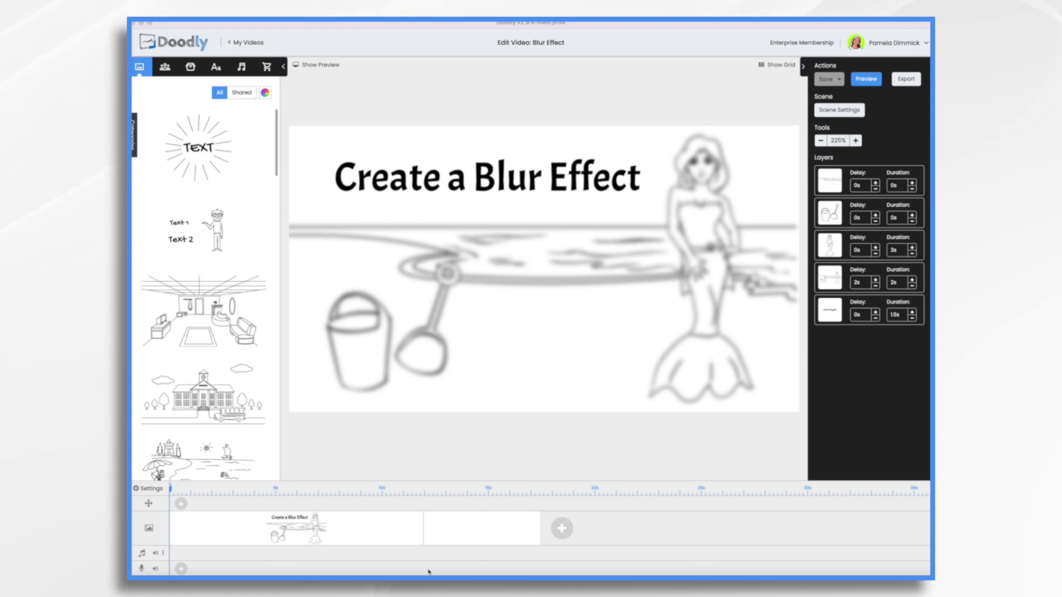
- Delete the blurred overlay layer from the beach scene
click(837, 275)
click(830, 275)
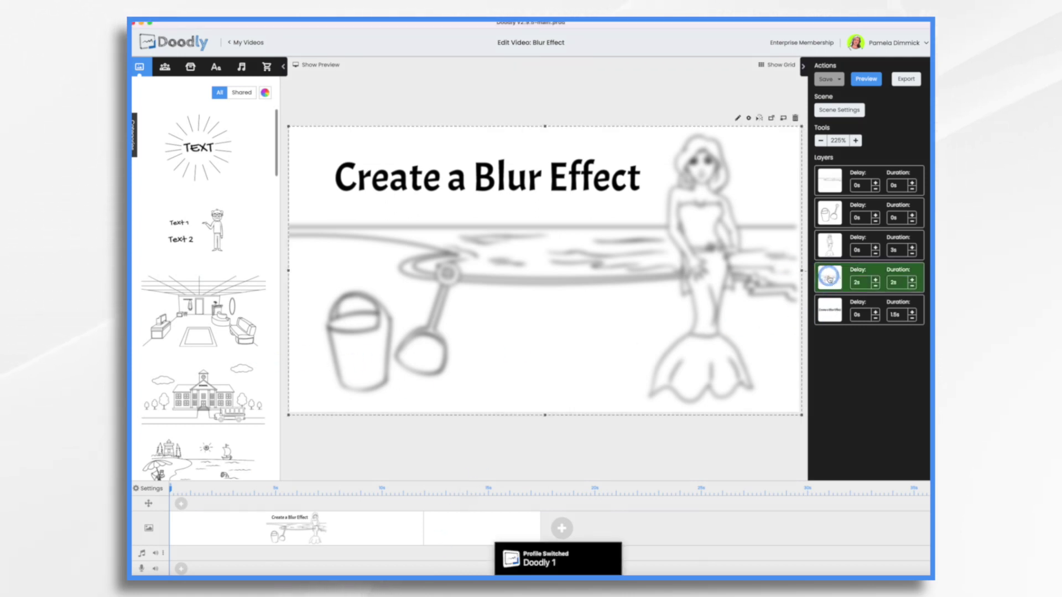
drag(674, 260, 673, 310)
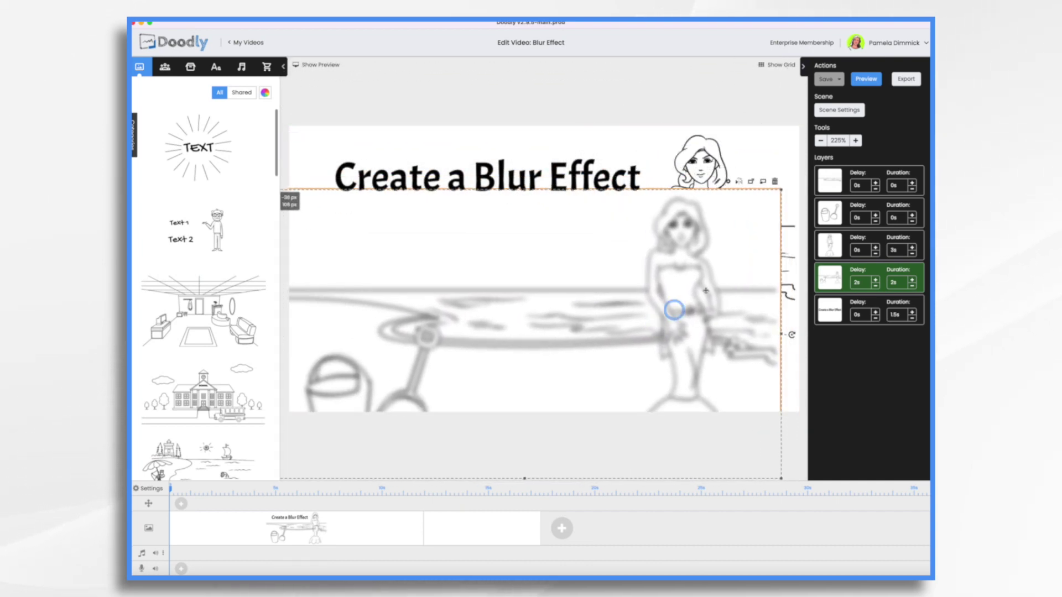
click(776, 182)
click(558, 323)
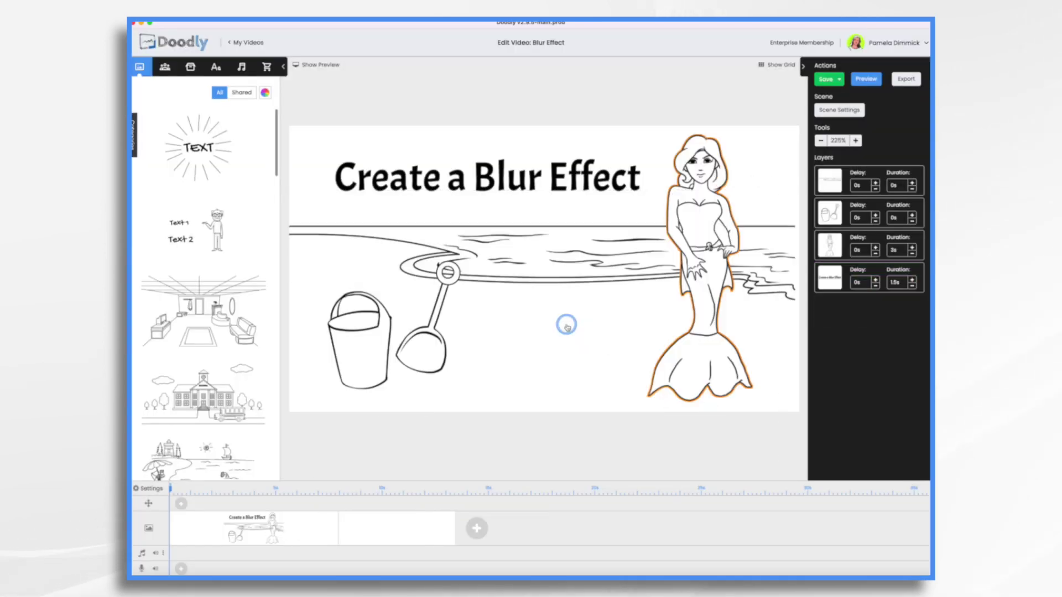
- Delete the 'Create a Blur Effect' title text
click(832, 181)
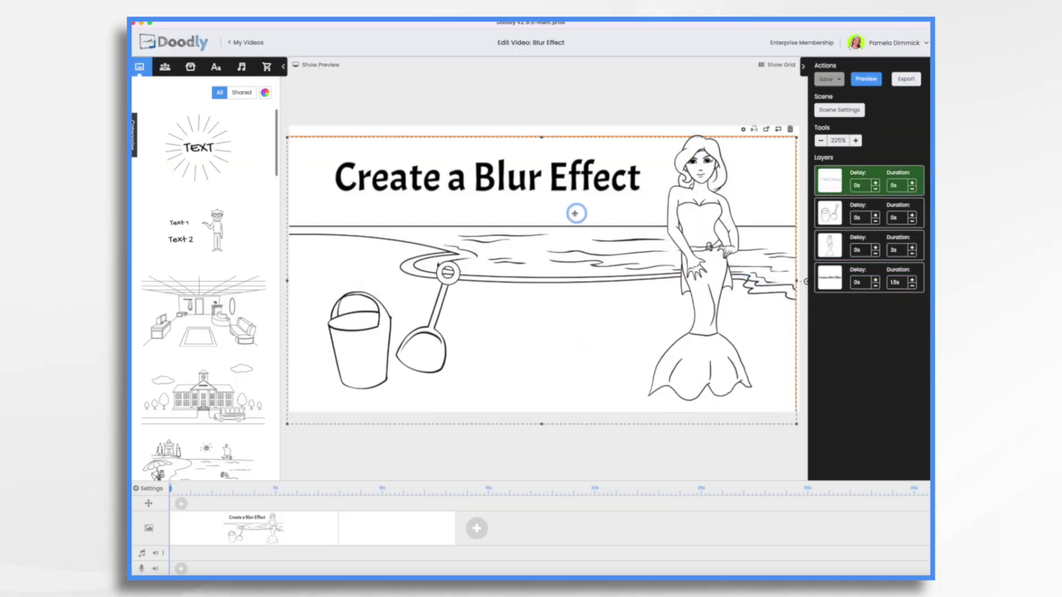
click(517, 179)
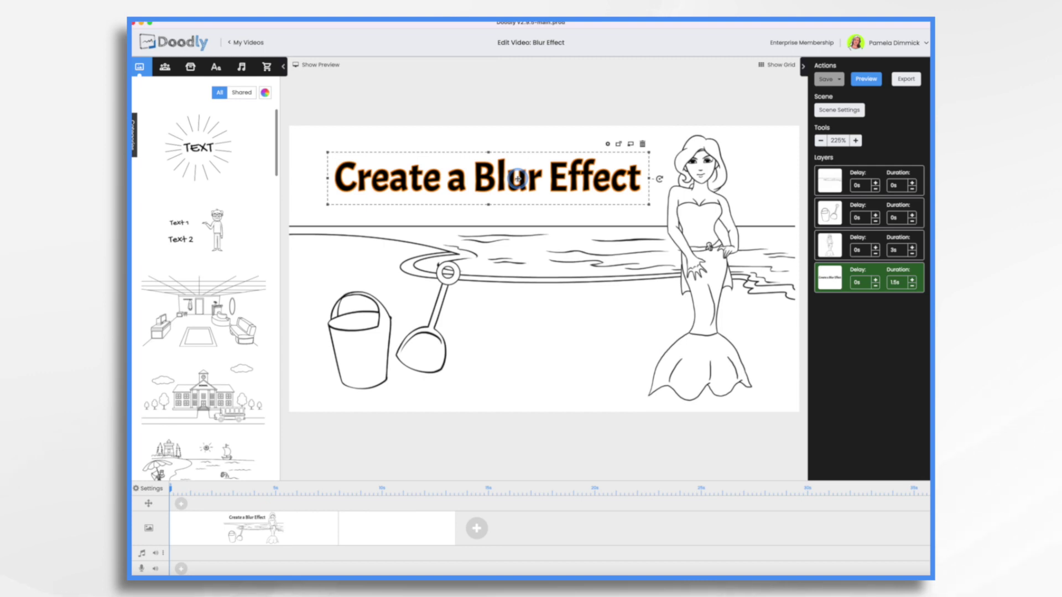
click(650, 145)
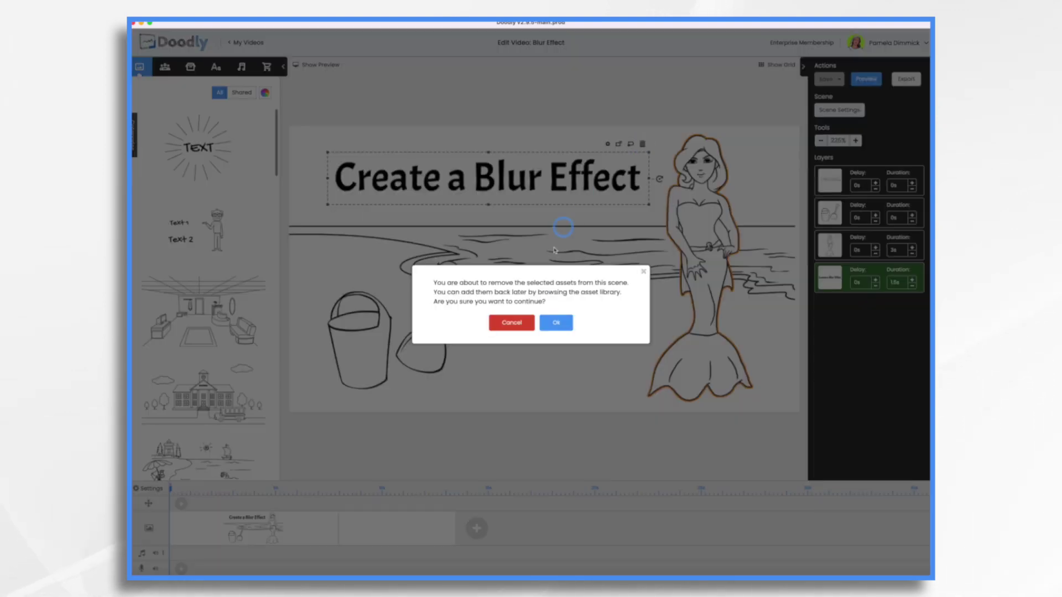
click(556, 323)
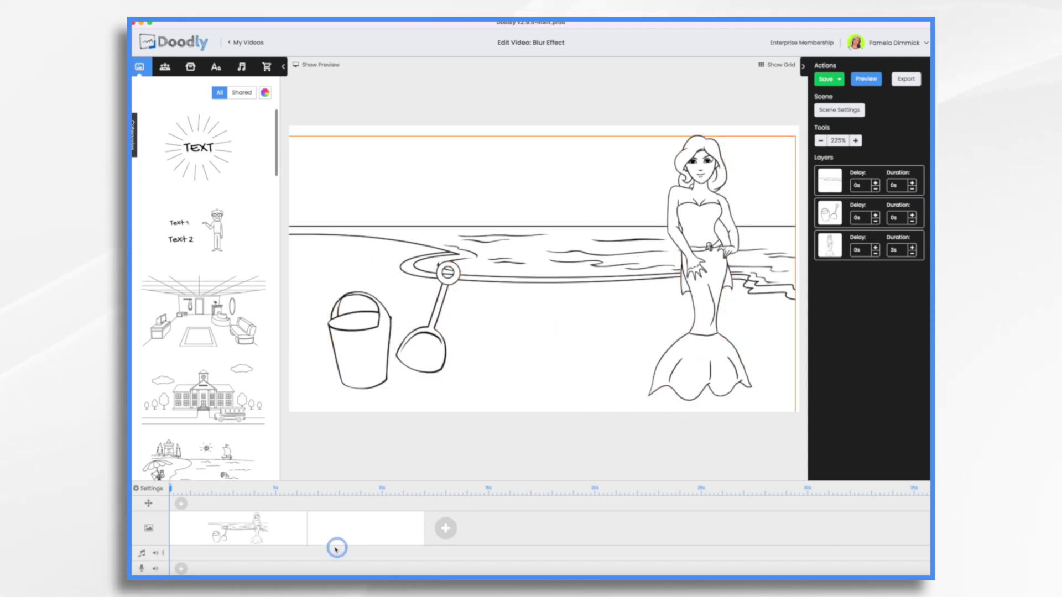
- Export the timeline scene as a 1080p (1920x1080) JPEG image
right_click(281, 535)
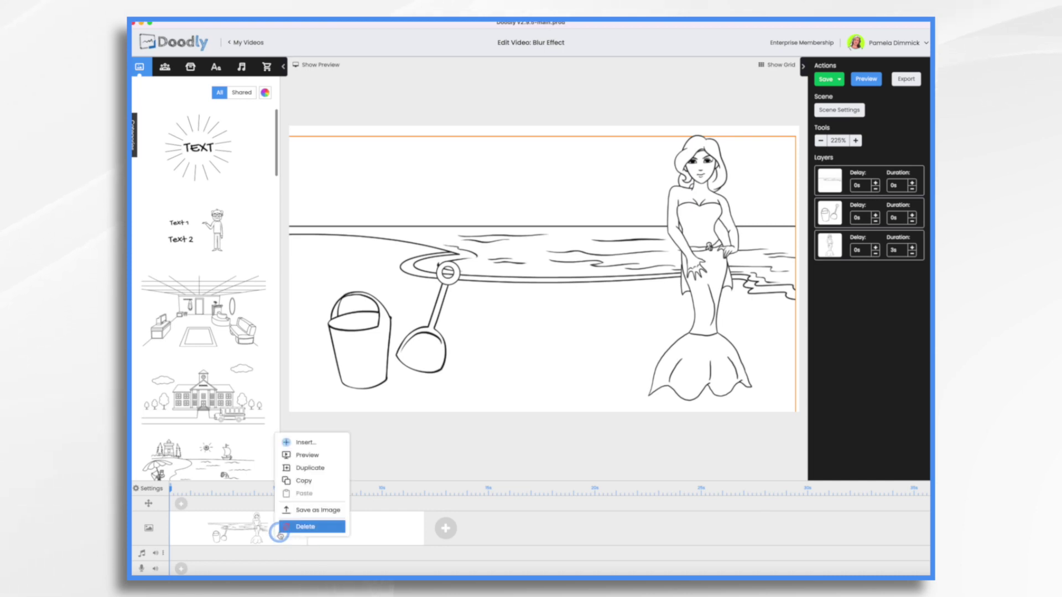
click(303, 511)
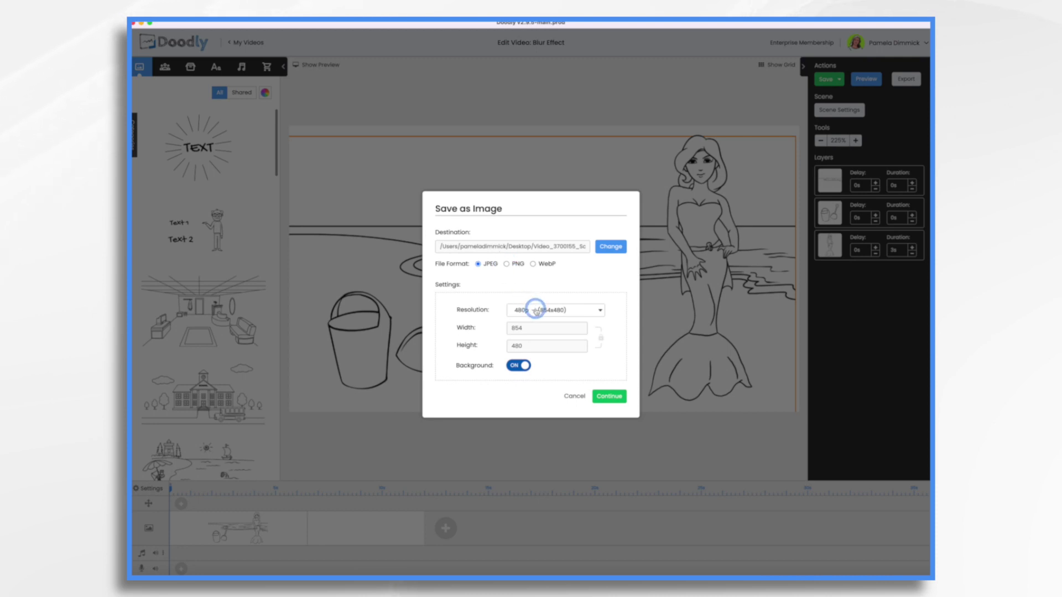
click(536, 311)
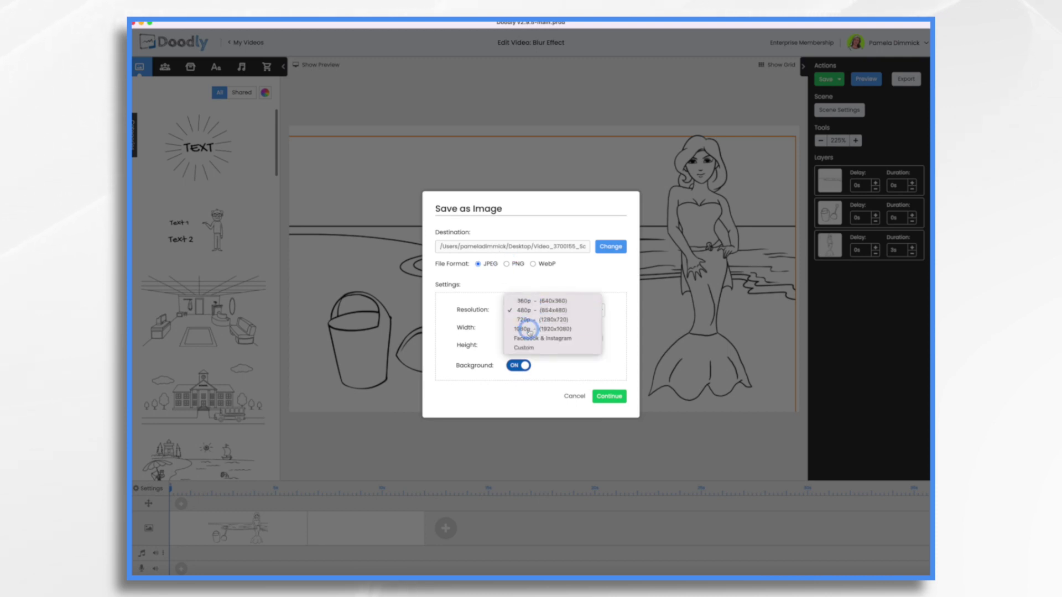
click(530, 330)
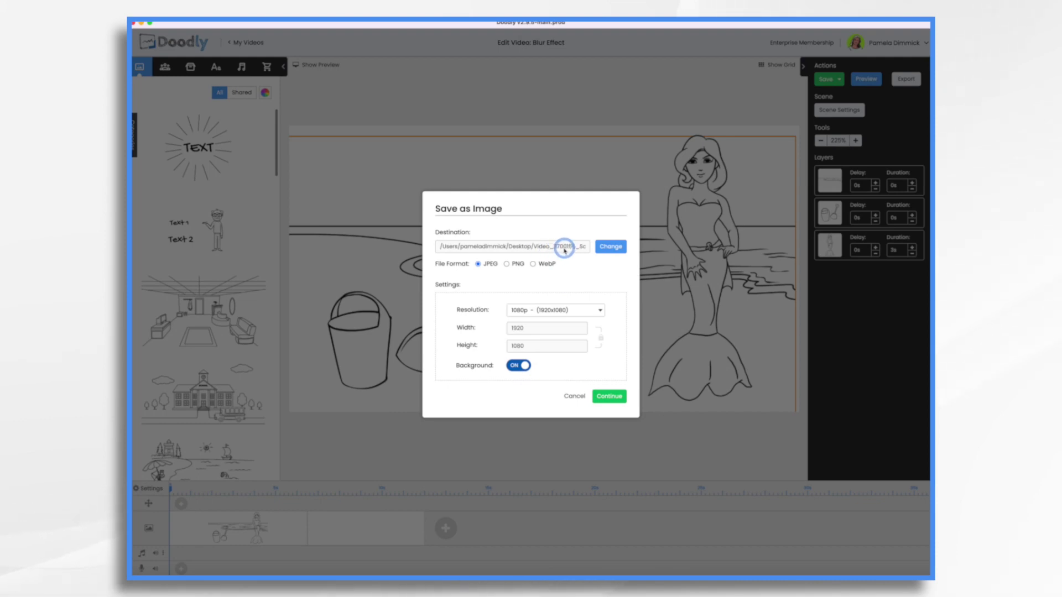
click(618, 401)
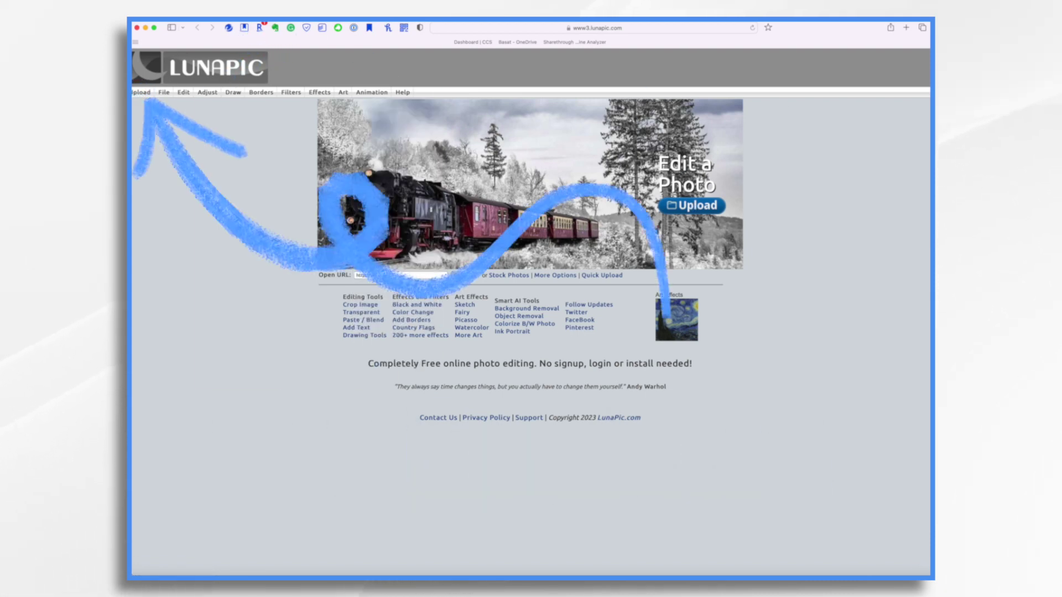
- Upload the saved beach-and-mermaid JPEG from the Desktop into LunaPic
click(136, 100)
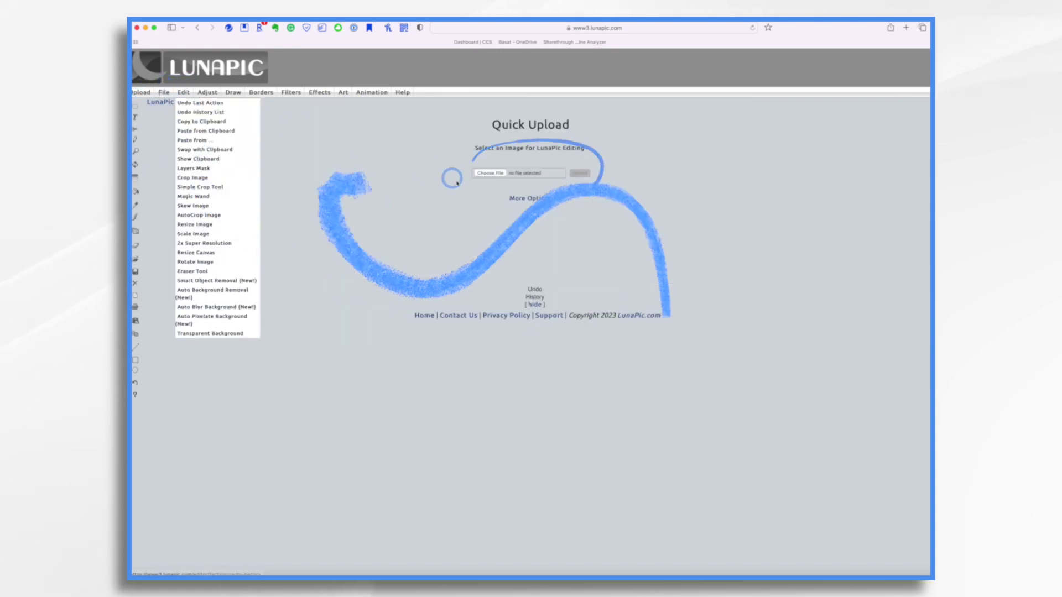
click(496, 174)
click(508, 259)
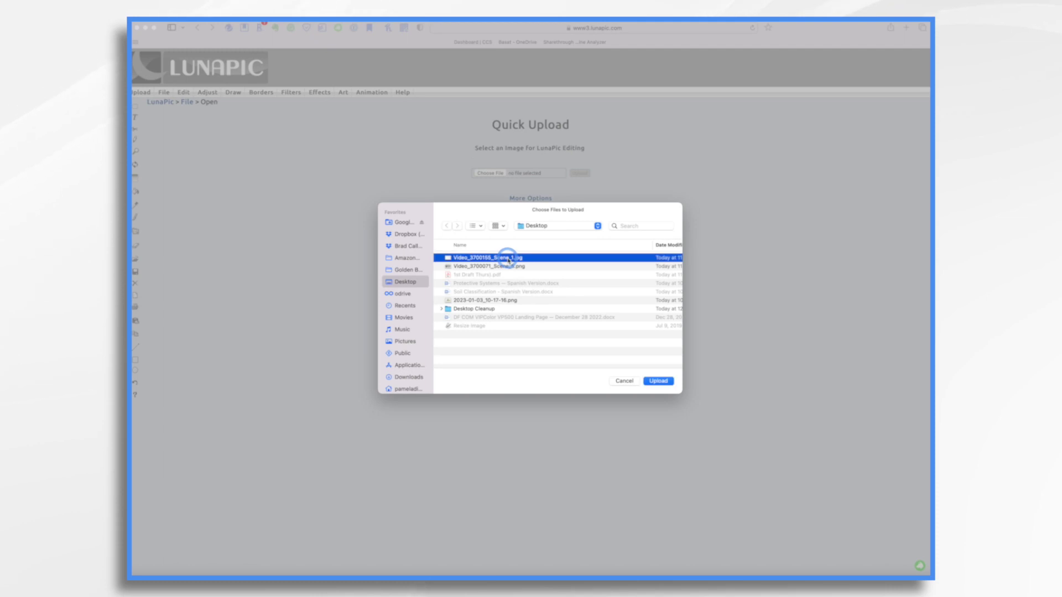
click(666, 380)
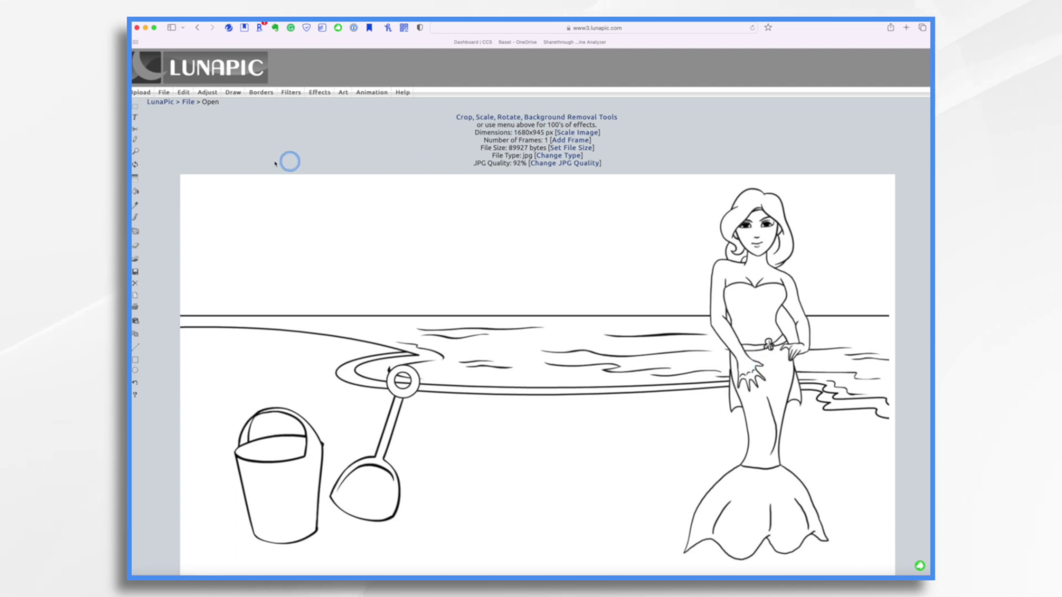
- Apply Adjust > Blur with a stronger blur and download the blurred image
mouse_move(205, 93)
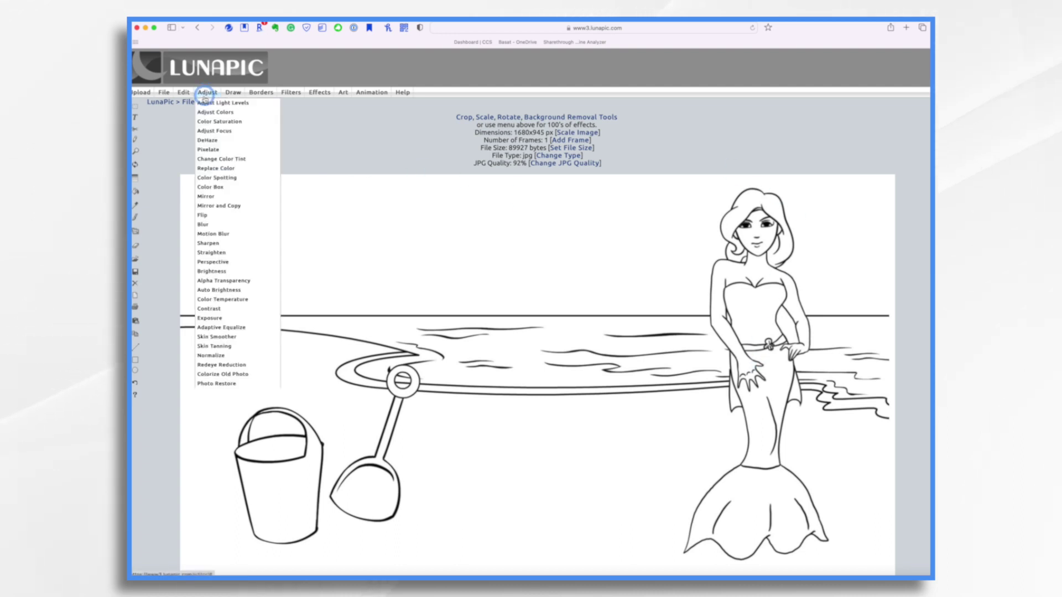
click(210, 225)
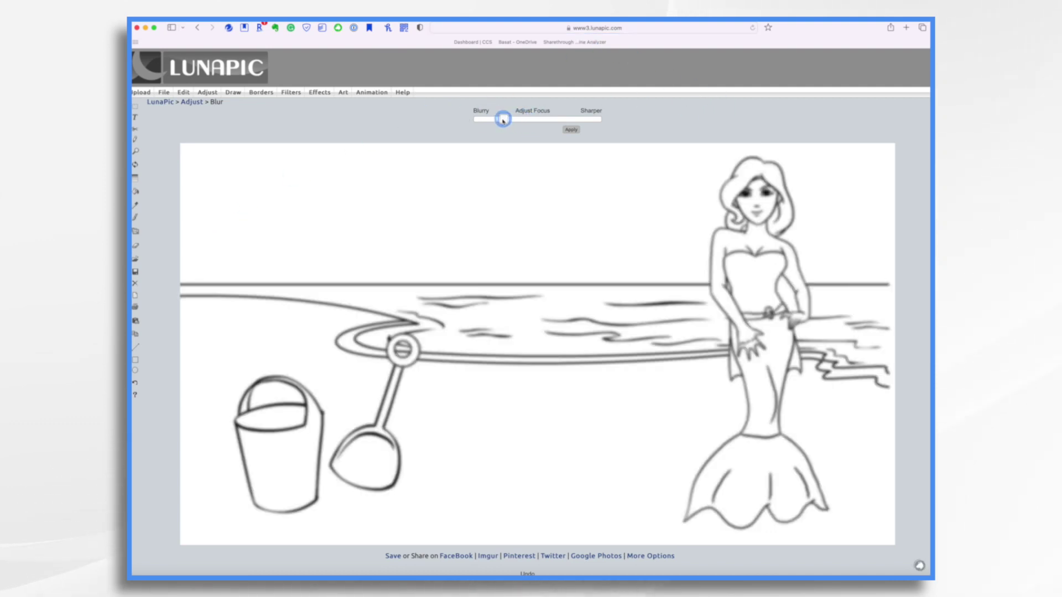
drag(502, 121, 495, 121)
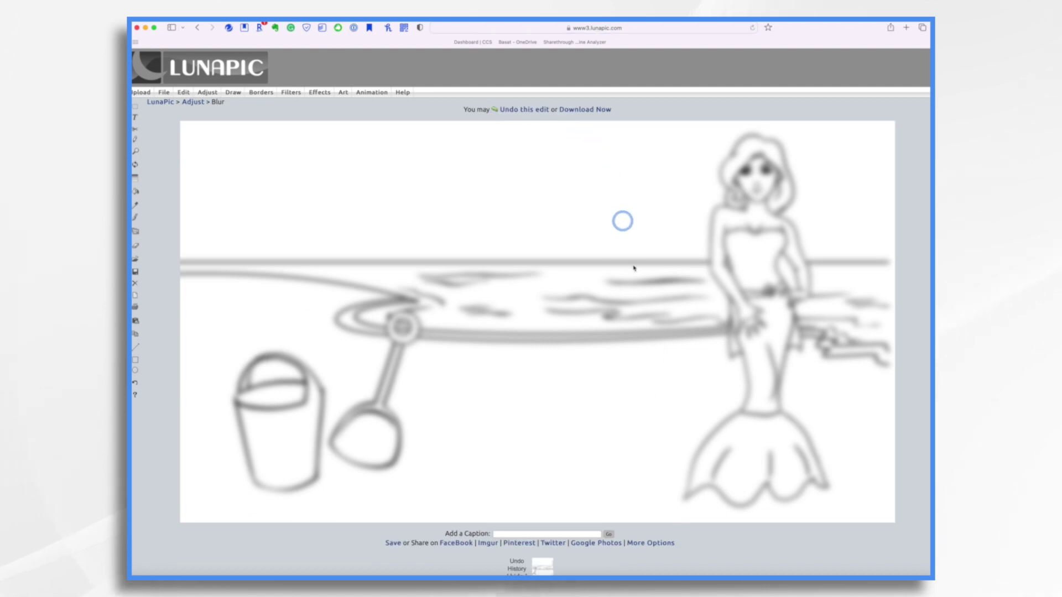
scroll(666, 498, down, 1)
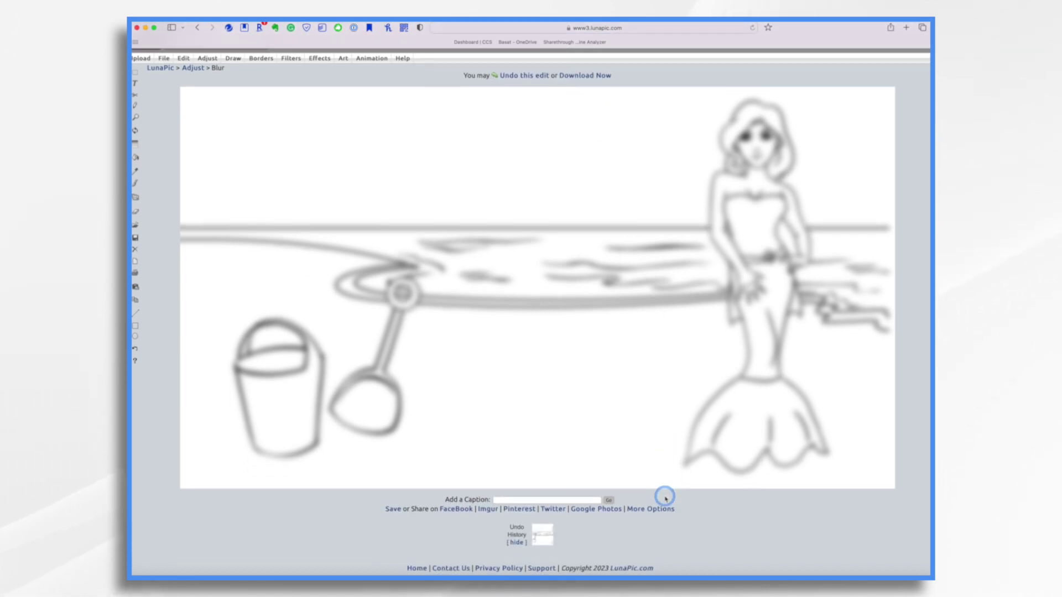
click(394, 511)
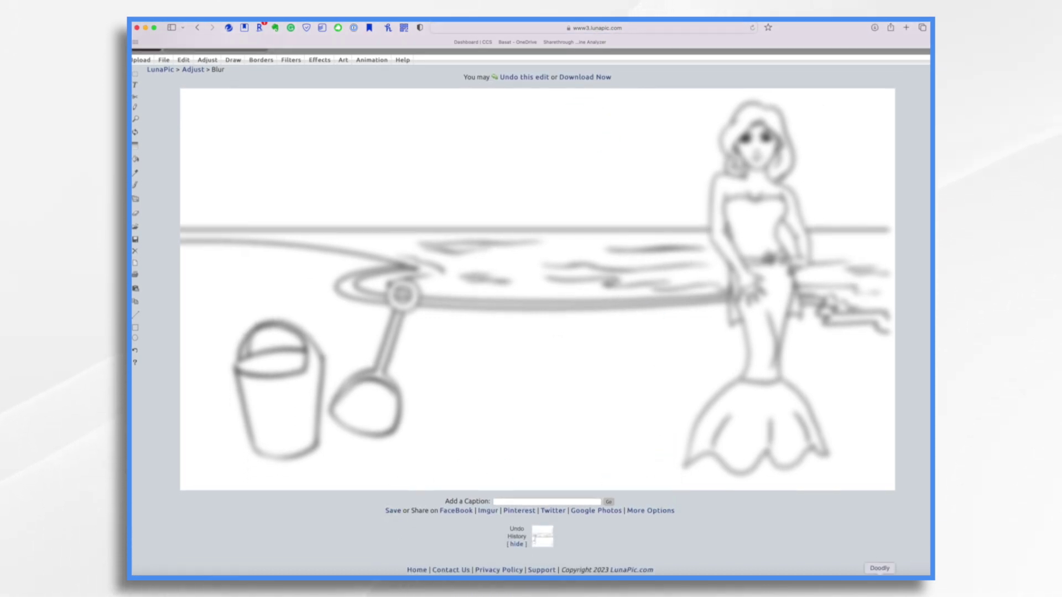
- Load the downloaded blurred image as a new Doodly prop
click(879, 575)
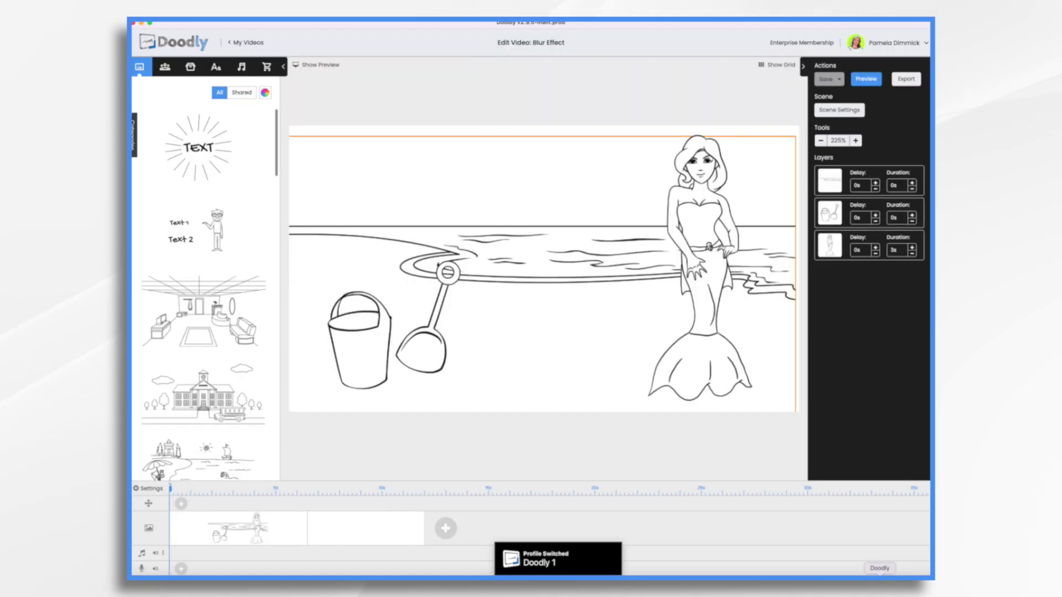
click(641, 142)
click(190, 66)
click(313, 368)
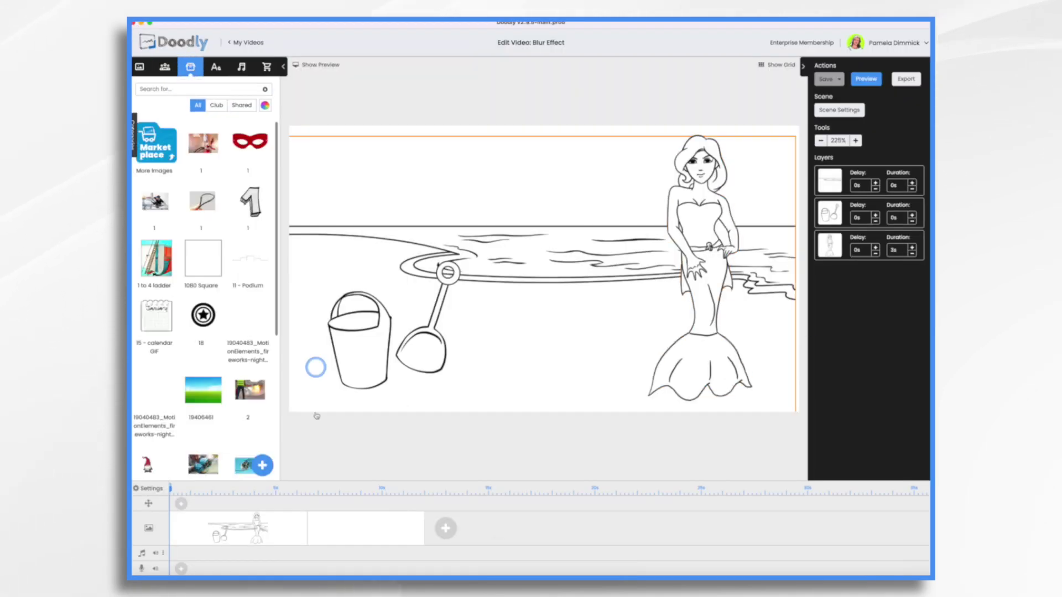
click(263, 467)
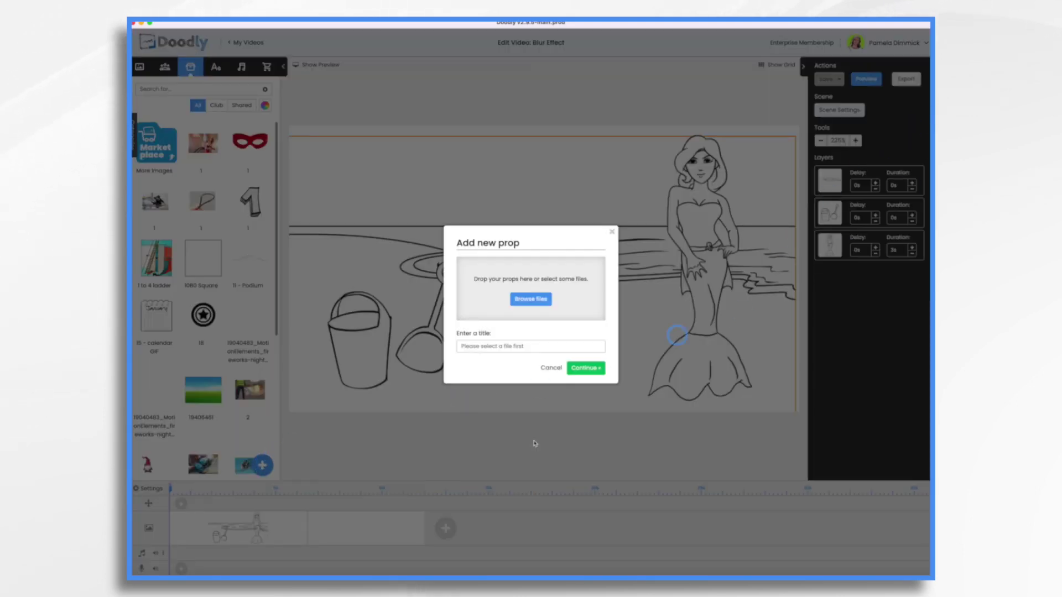
click(538, 299)
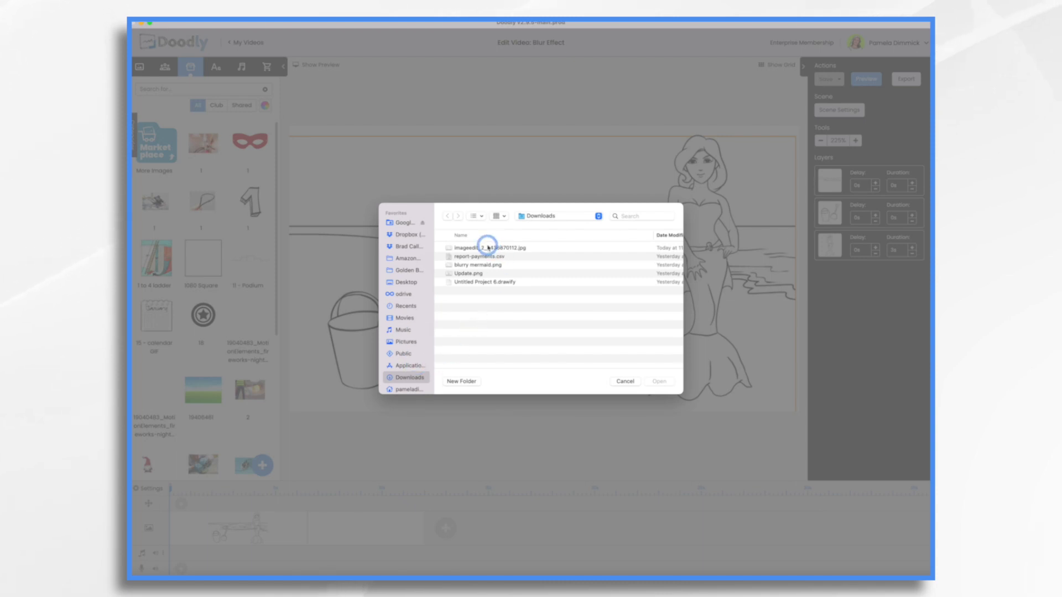
click(498, 248)
click(659, 381)
- Title the prop 'Mermaid with Blur' and add it to the scene
double_click(520, 354)
text(Mermaid with Blur)
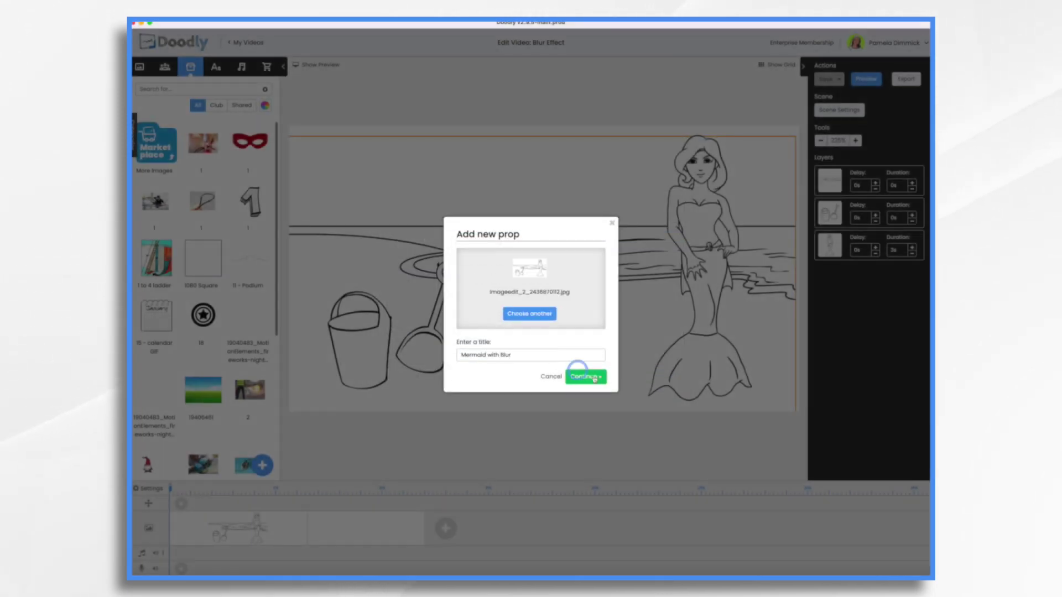
click(608, 380)
click(471, 251)
- Move the blurred prop to the top-left and stretch it to fill the canvas at 851x479
drag(471, 252, 393, 190)
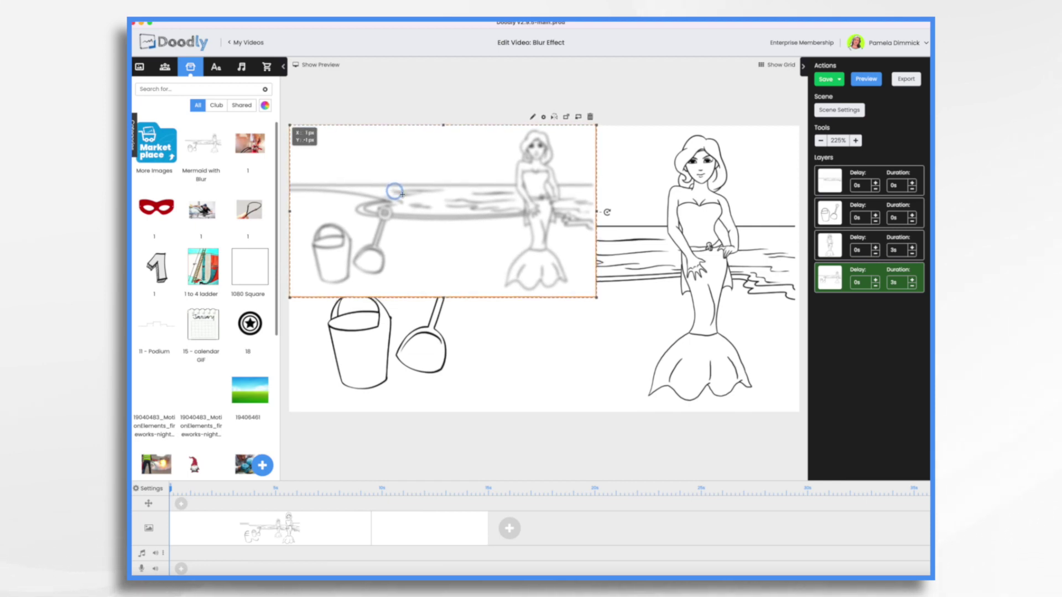
drag(595, 298, 795, 419)
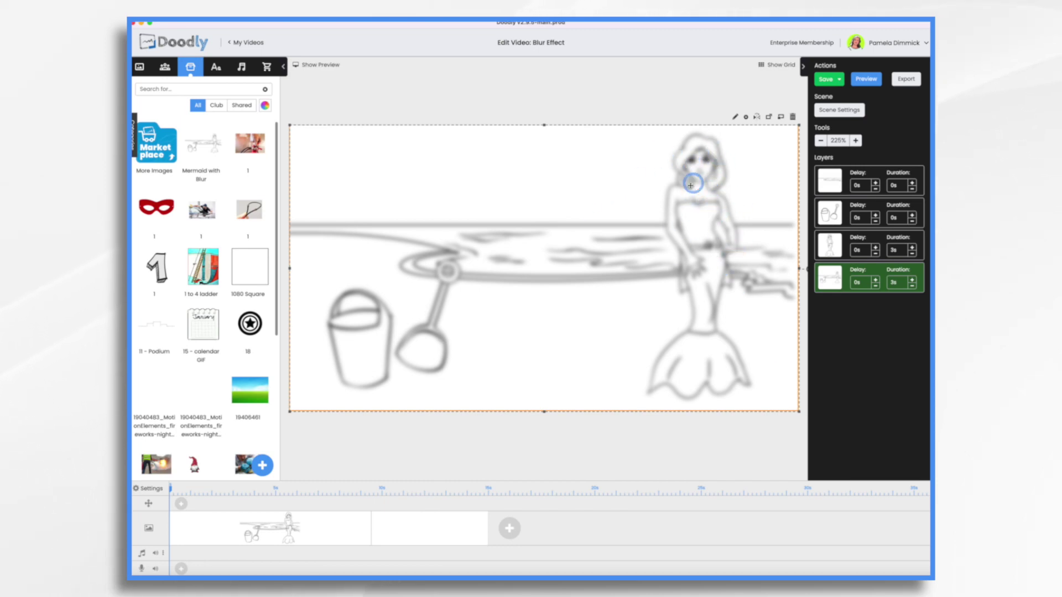
click(746, 118)
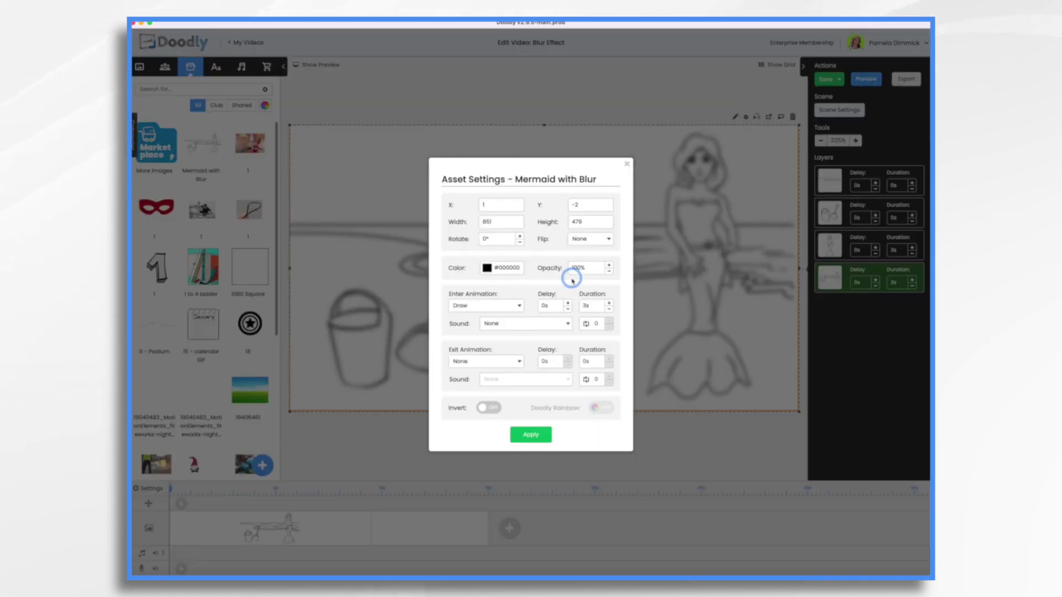
- Set the blurred prop's opacity to 50%
key(BackSpace)
key(BackSpace)
key(BackSpace)
key(BackSpace)
text(5)
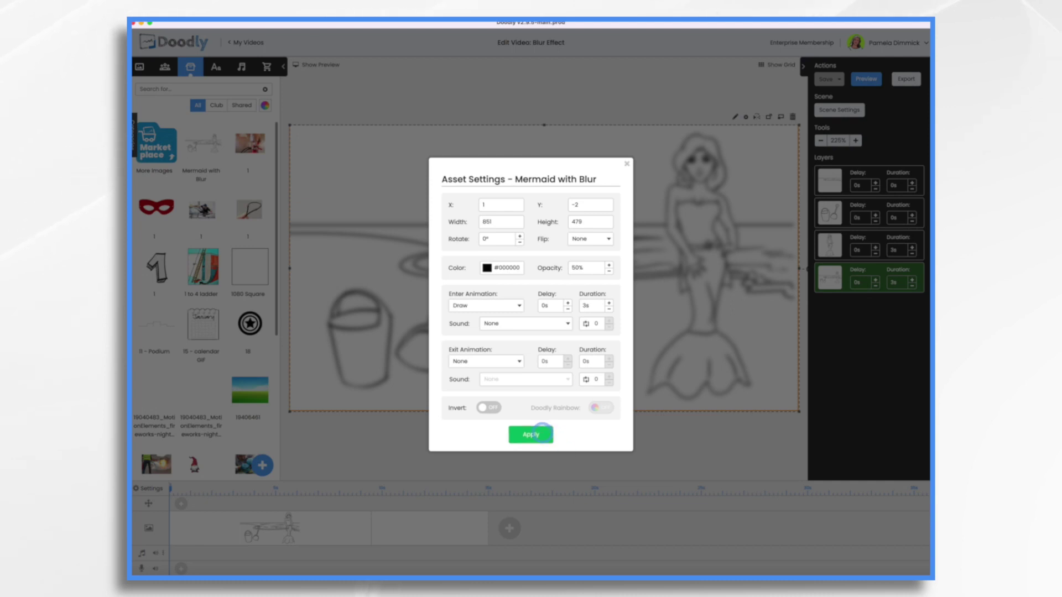
click(542, 435)
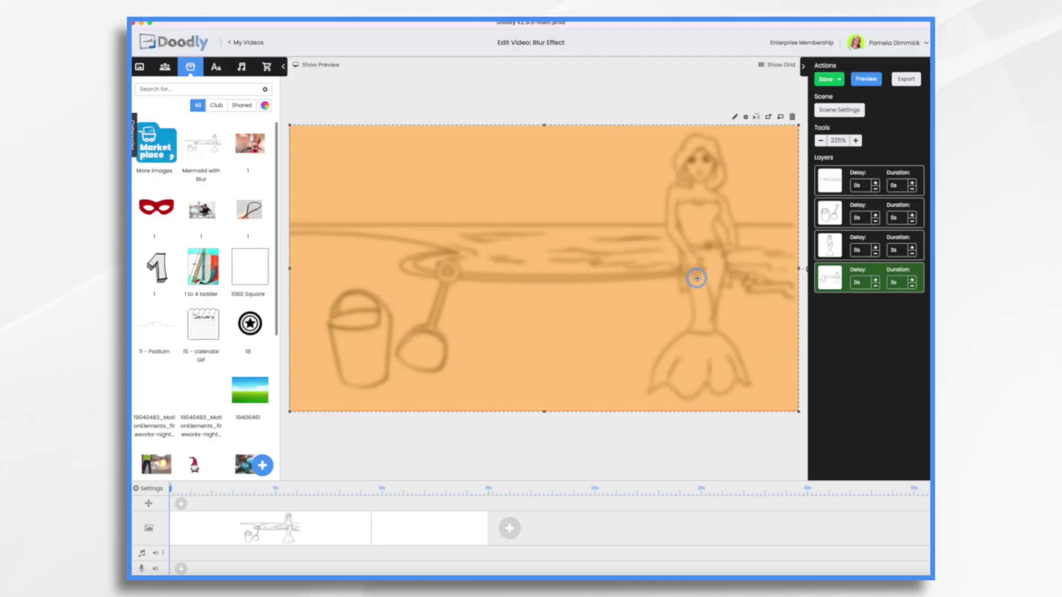
- Align the blurred copy exactly over the sharp beach sketch with small drags and arrow nudges
drag(696, 279, 698, 280)
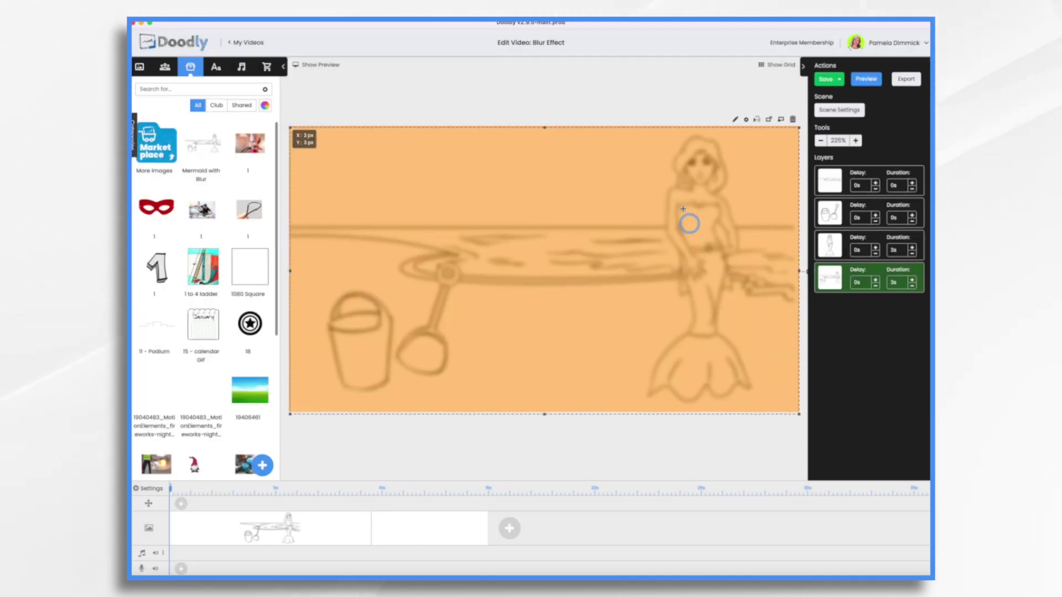
drag(671, 190, 672, 173)
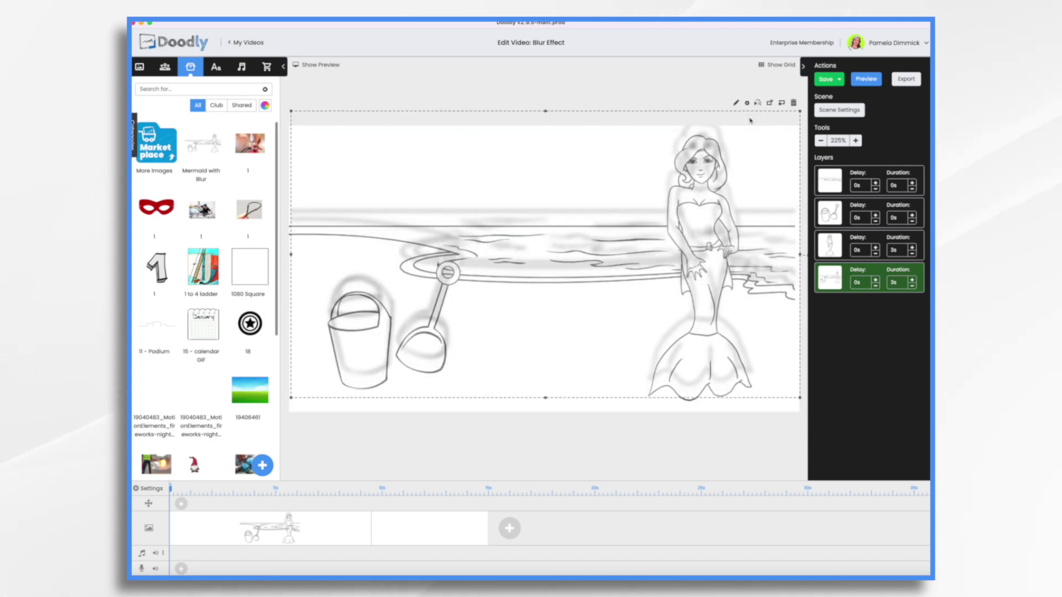
key(Up)
key(Up)
key(Up)
key(Up)
key(Up)
key(Up)
key(Up)
key(Up)
key(Up)
key(Up)
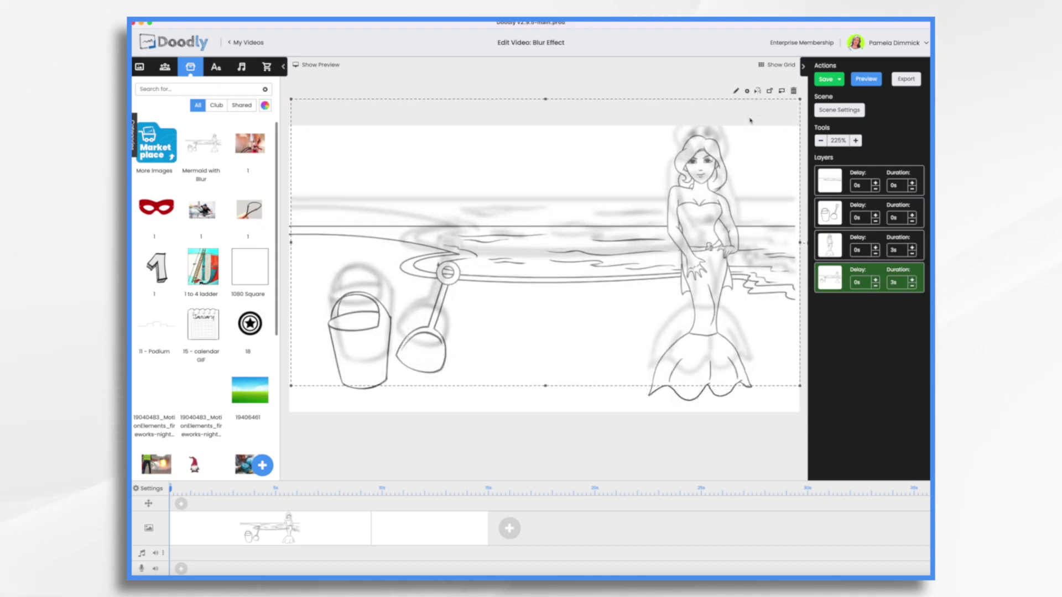
key(Down)
key(Down)
key(Down)
key(Down)
key(Down)
key(Down)
key(Down)
key(Down)
key(Down)
key(Down)
key(Down)
key(Down)
key(Down)
key(Down)
key(Down)
key(Down)
key(Down)
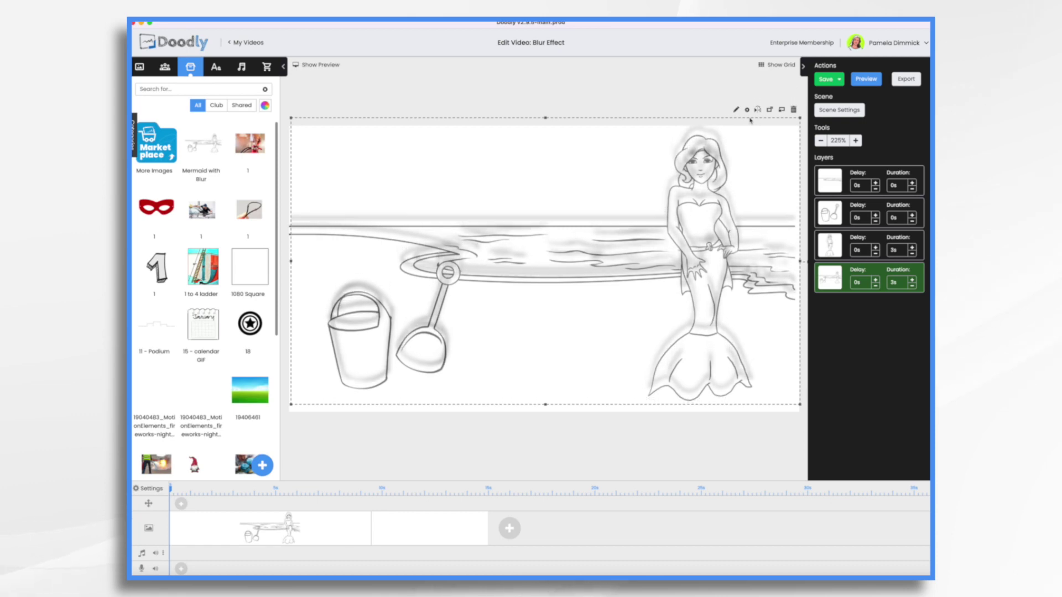
key(Down)
key(Down)
key(Down)
key(Down)
key(Down)
key(Down)
key(Down)
key(Down)
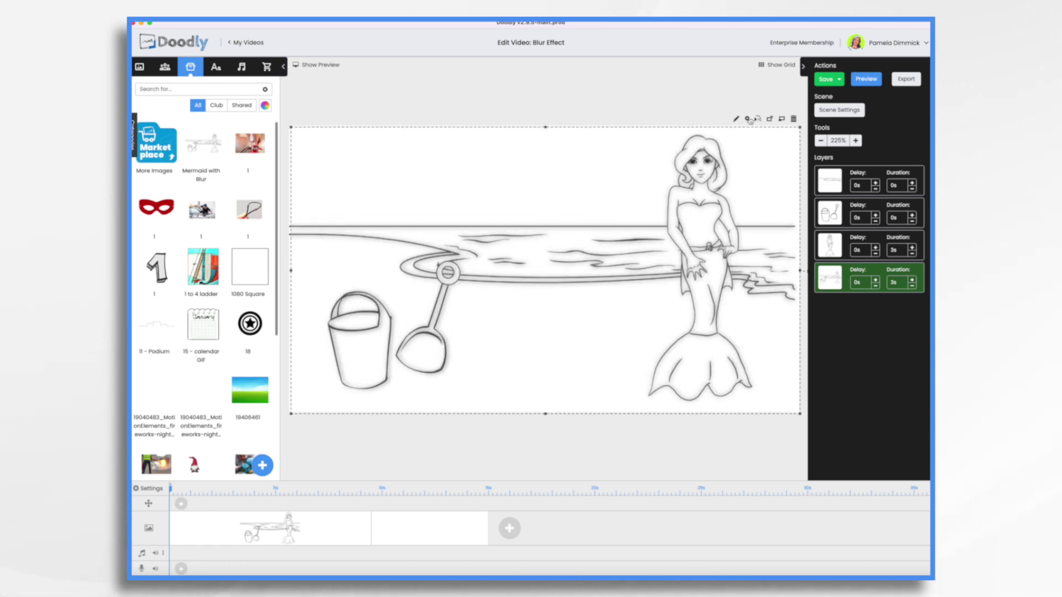
key(Up)
key(Left)
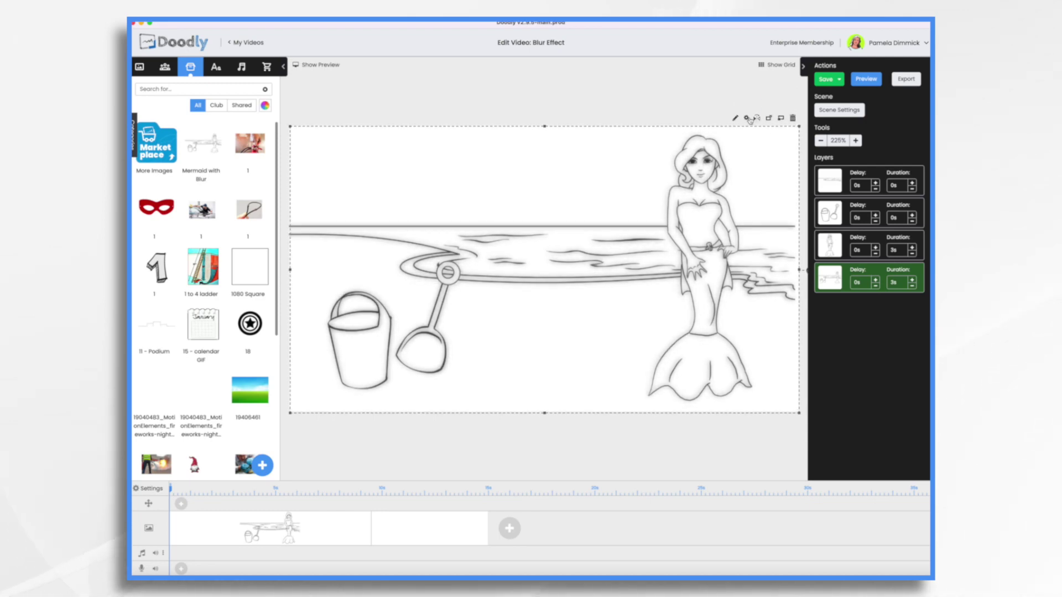
- Set the Mermaid with Blur prop's opacity back to 100%
click(746, 119)
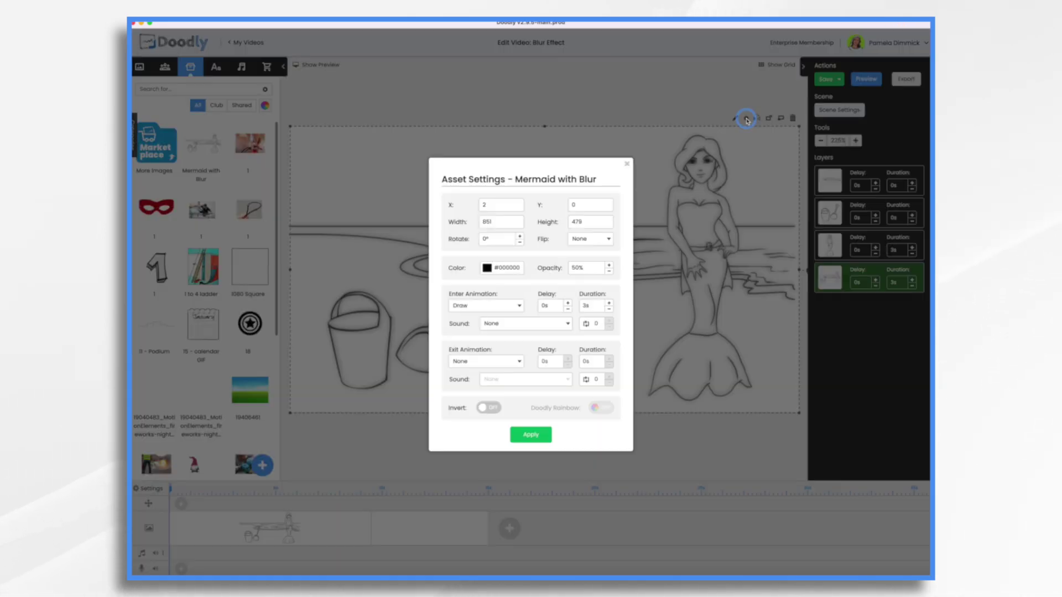
click(577, 268)
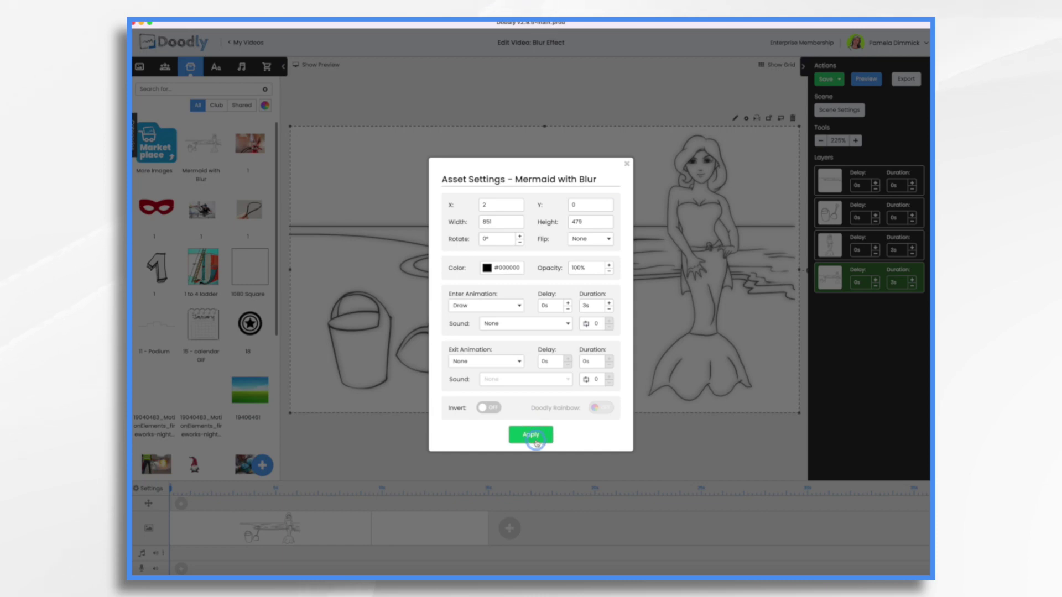
click(534, 440)
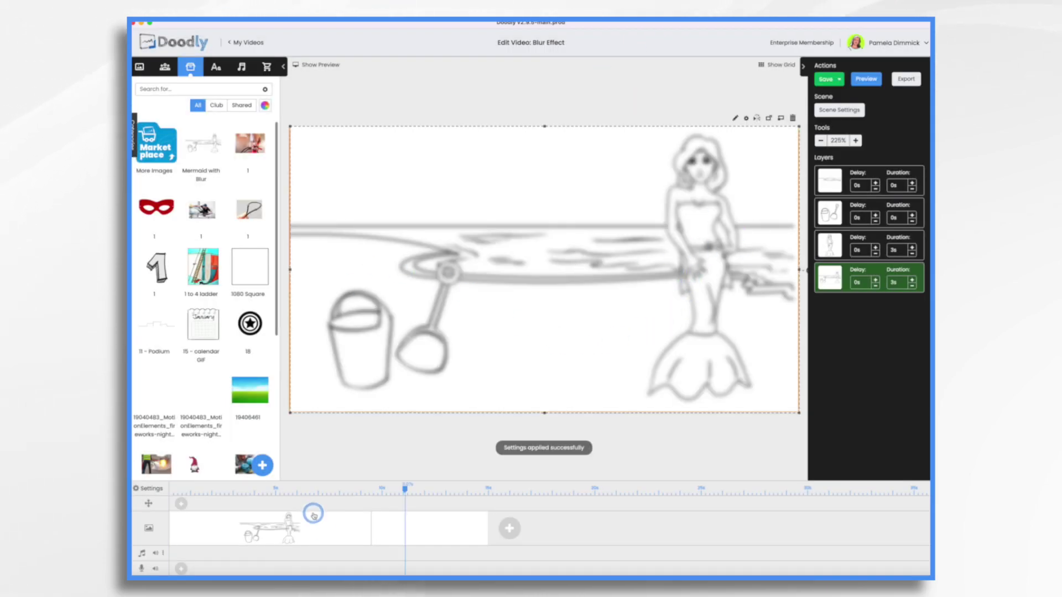
click(868, 79)
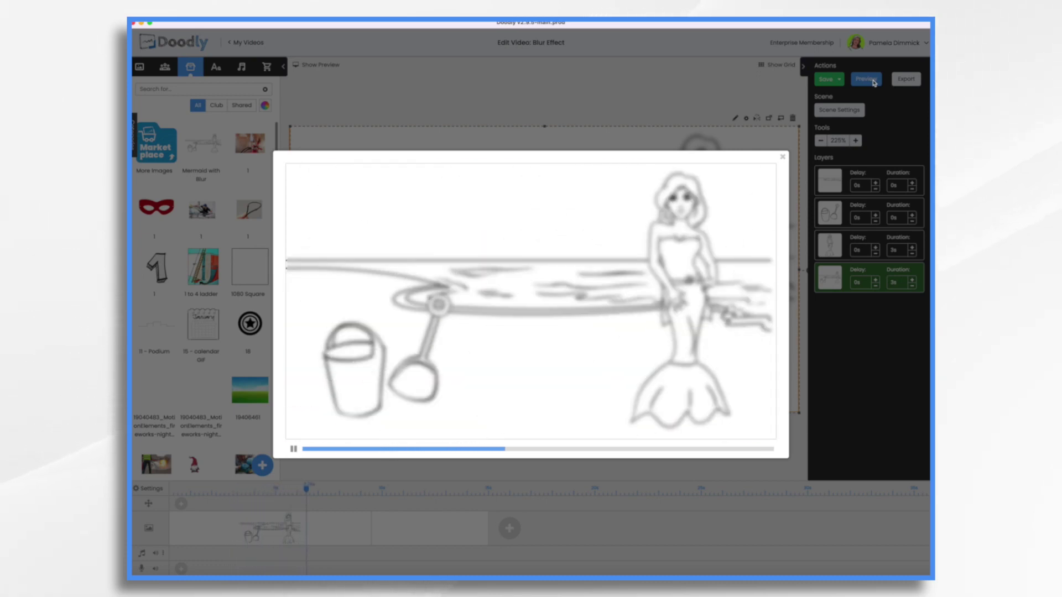
click(783, 158)
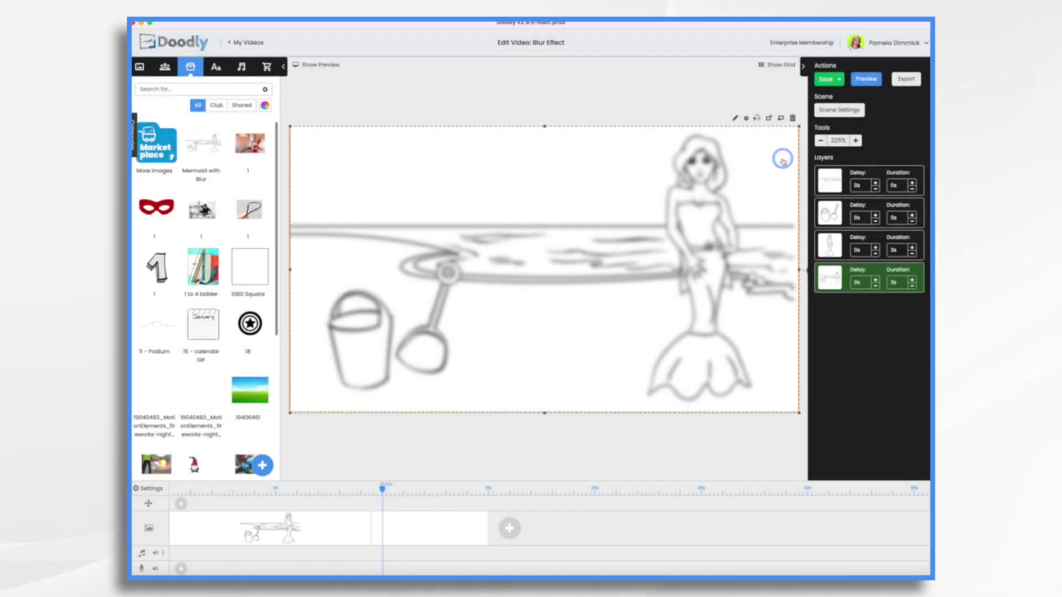
- Set the video's Erase mode to Off and preview the result
click(155, 489)
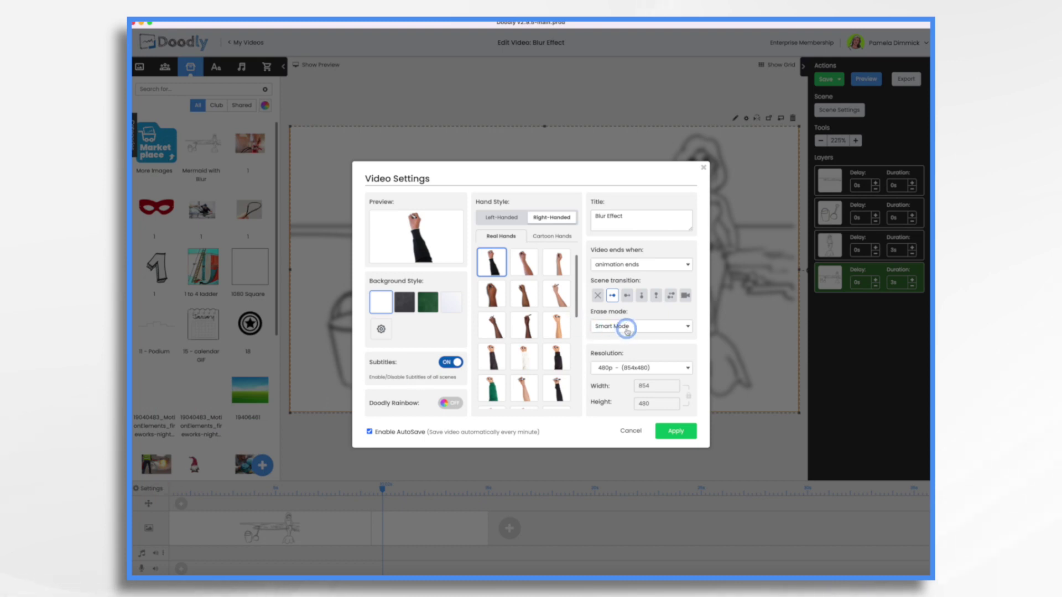
click(631, 326)
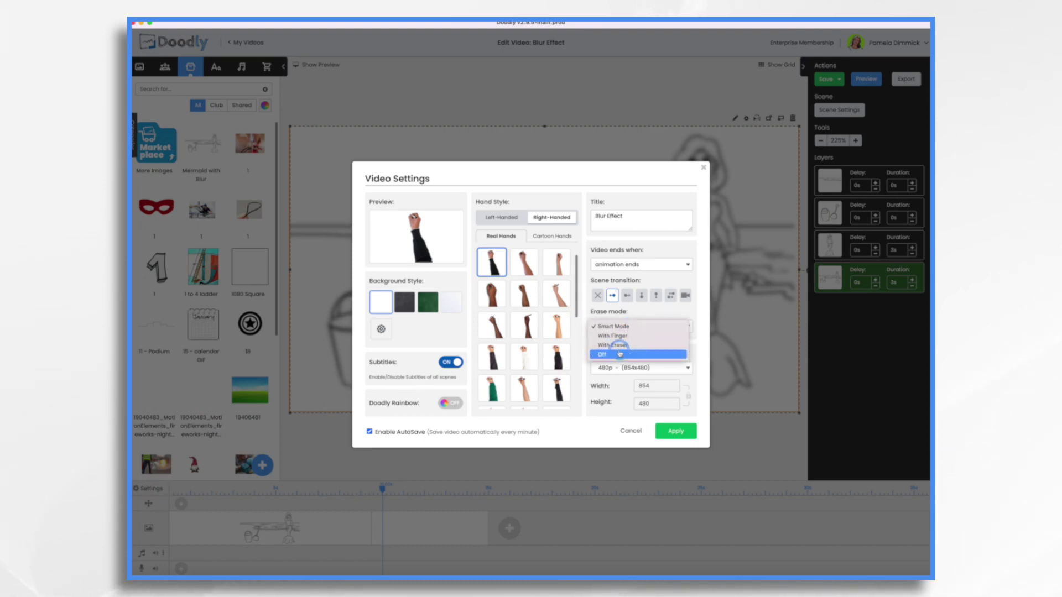
click(619, 355)
click(676, 431)
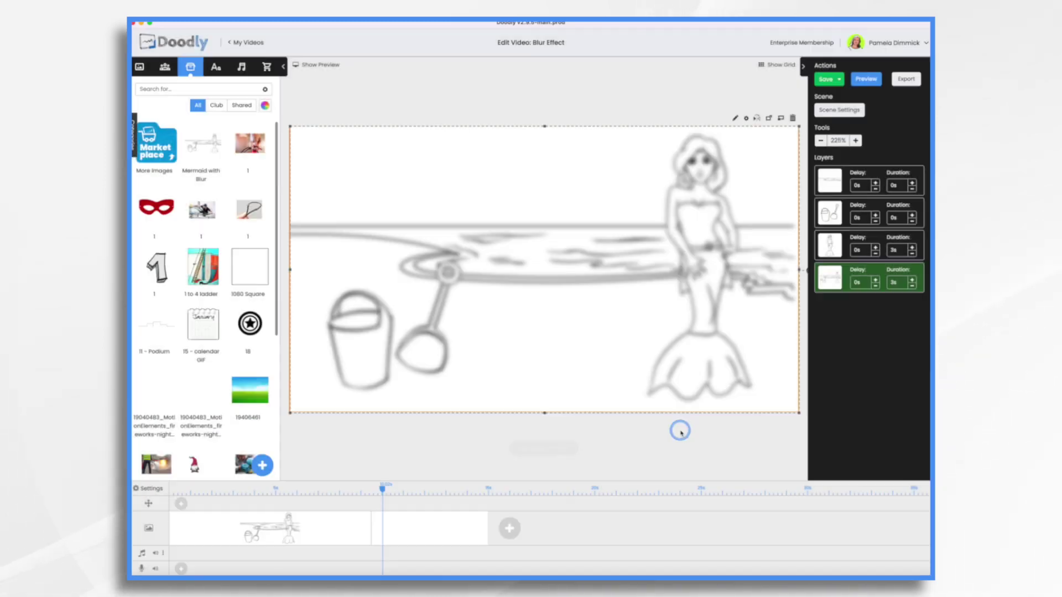
click(866, 79)
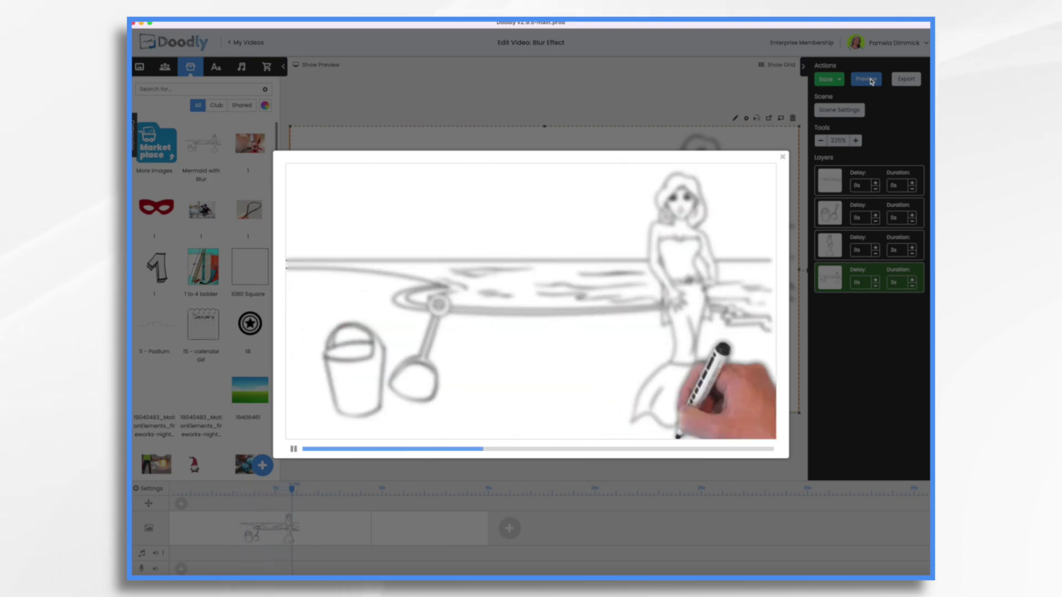
click(783, 157)
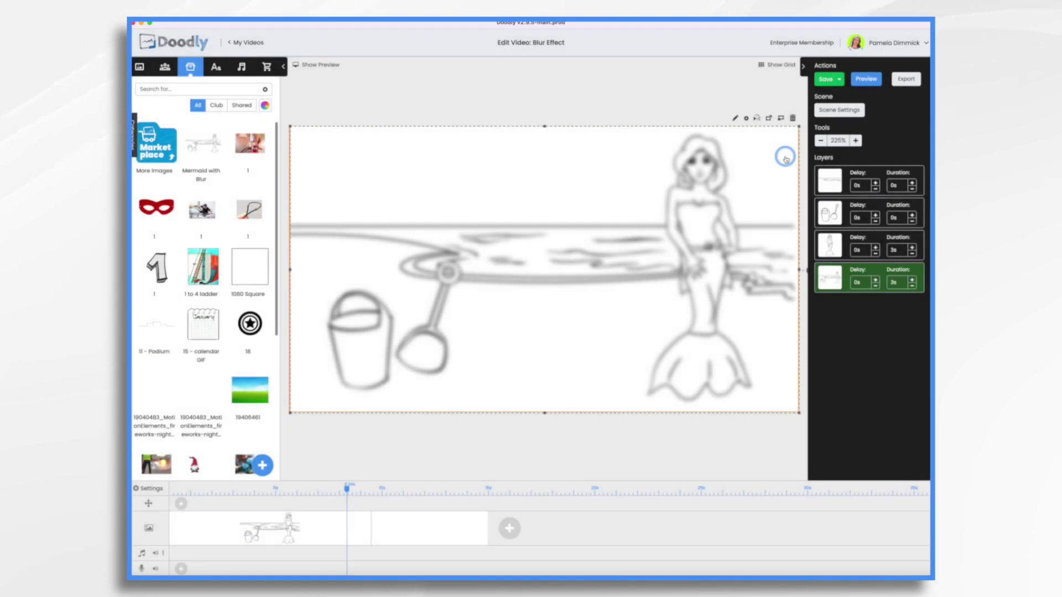
- Set the Mermaid with Blur reveal mode to Fade, save, and preview the scene
click(738, 118)
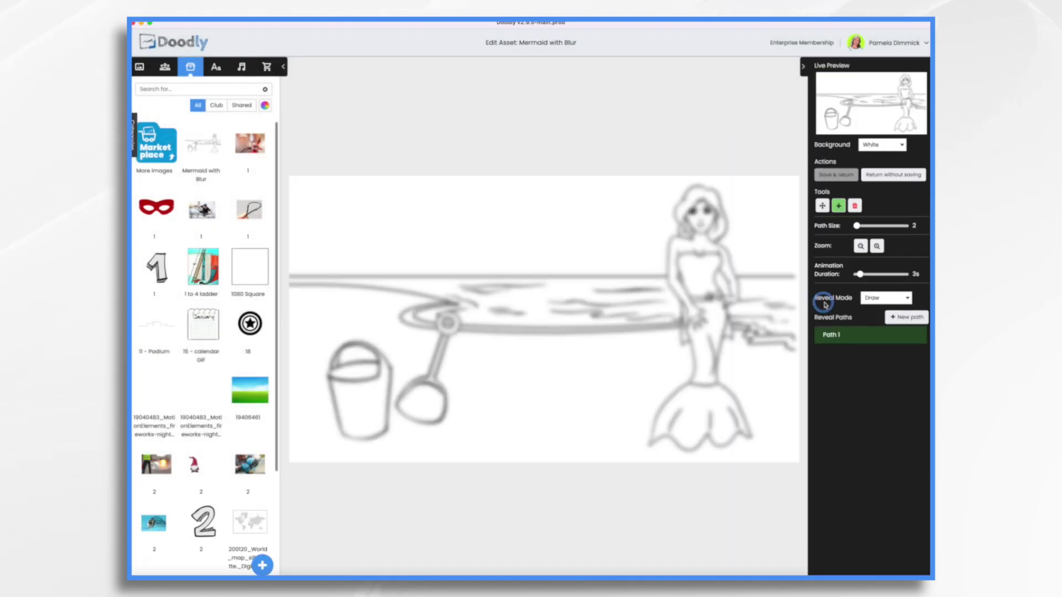
click(876, 300)
click(875, 307)
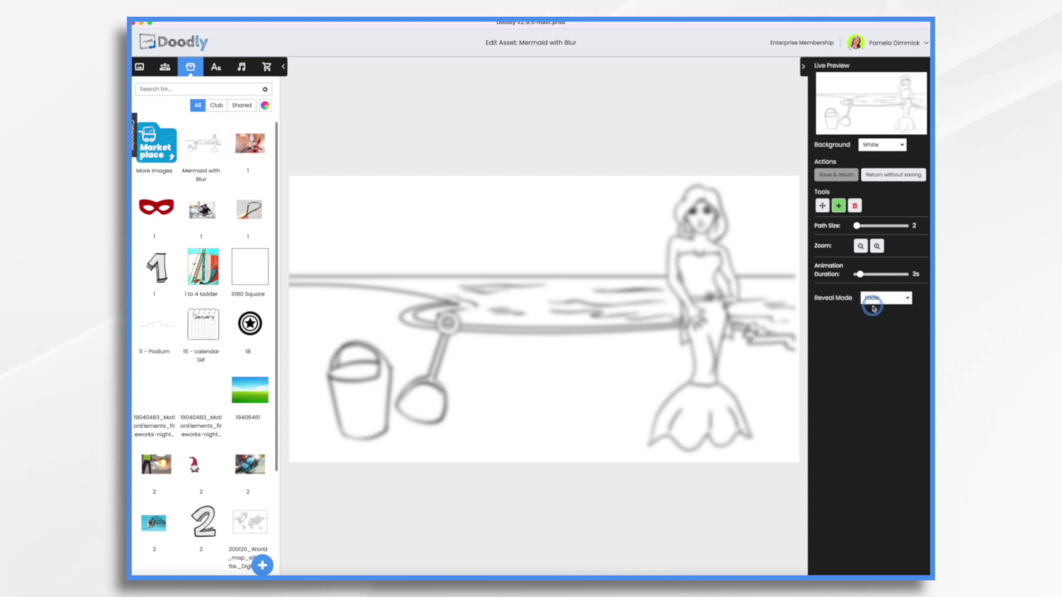
click(837, 175)
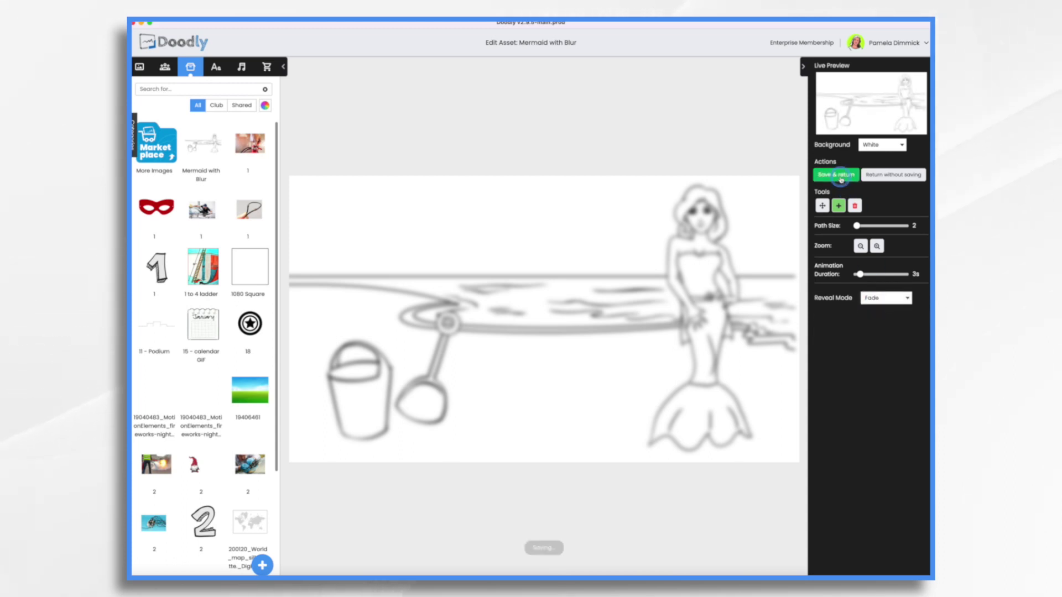
click(868, 80)
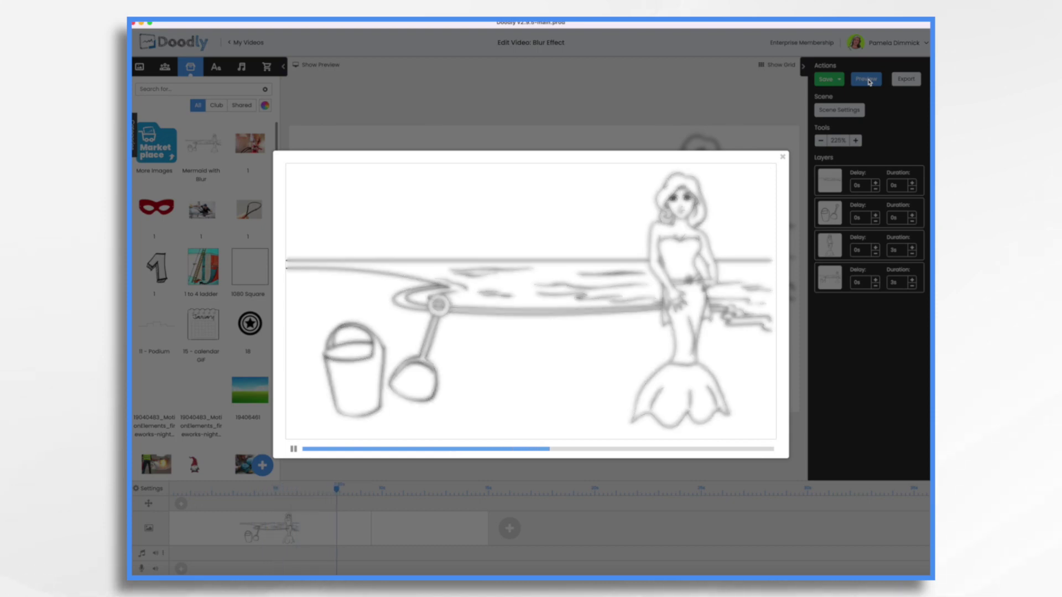
click(782, 157)
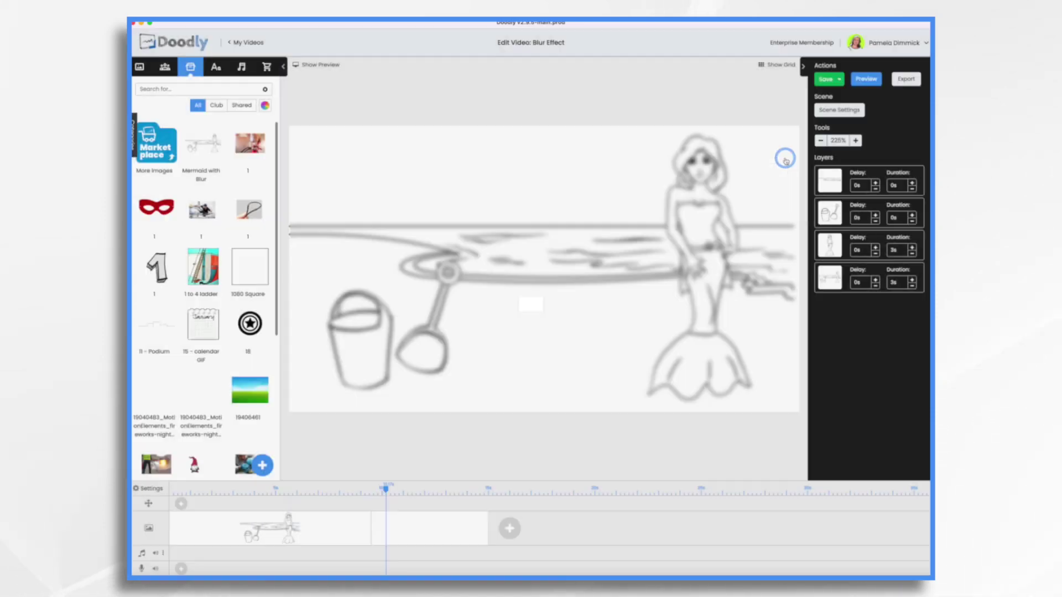
- Add an Akrobat-Semibold text box near the canvas top reading 'Welcome to the Sea Shore!'
click(216, 67)
drag(203, 146, 469, 176)
text(Welcome to the Sea)
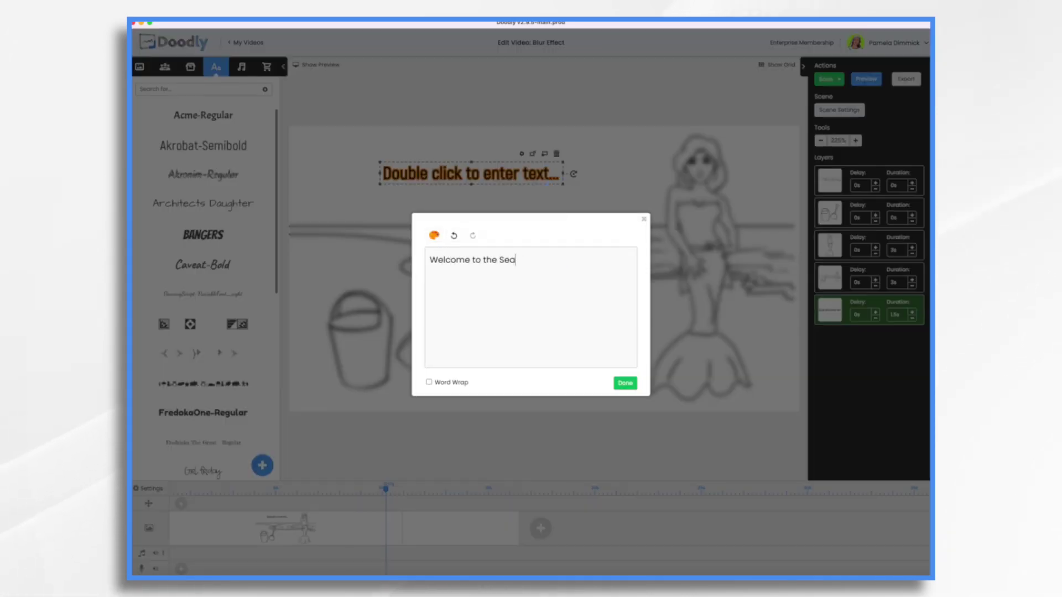
text( Shore!)
click(625, 383)
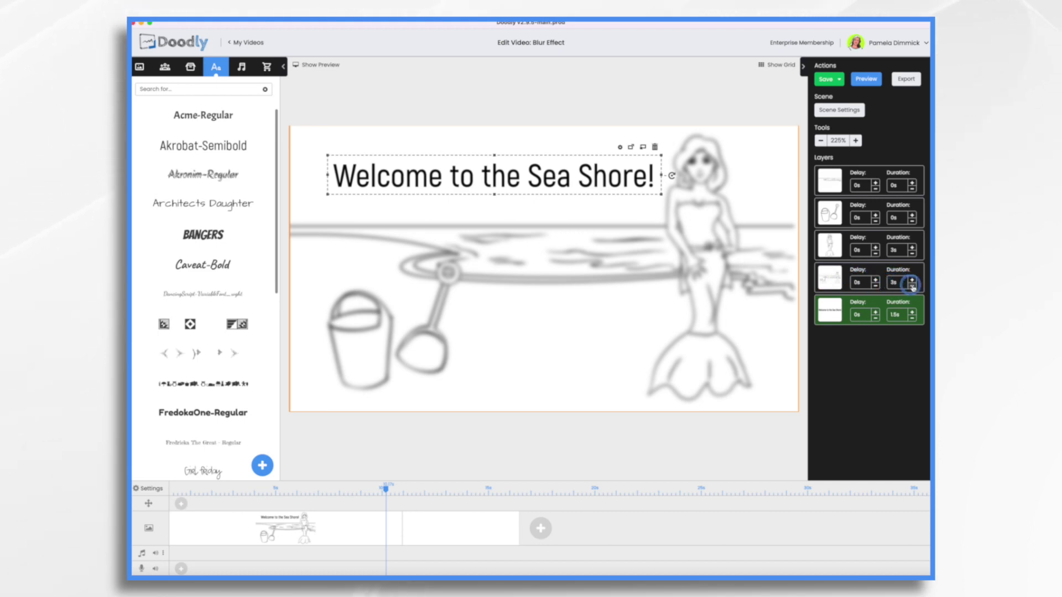
- Lower the fourth (blurred) layer's duration to 0.5 seconds
click(912, 286)
click(912, 286)
click(912, 286)
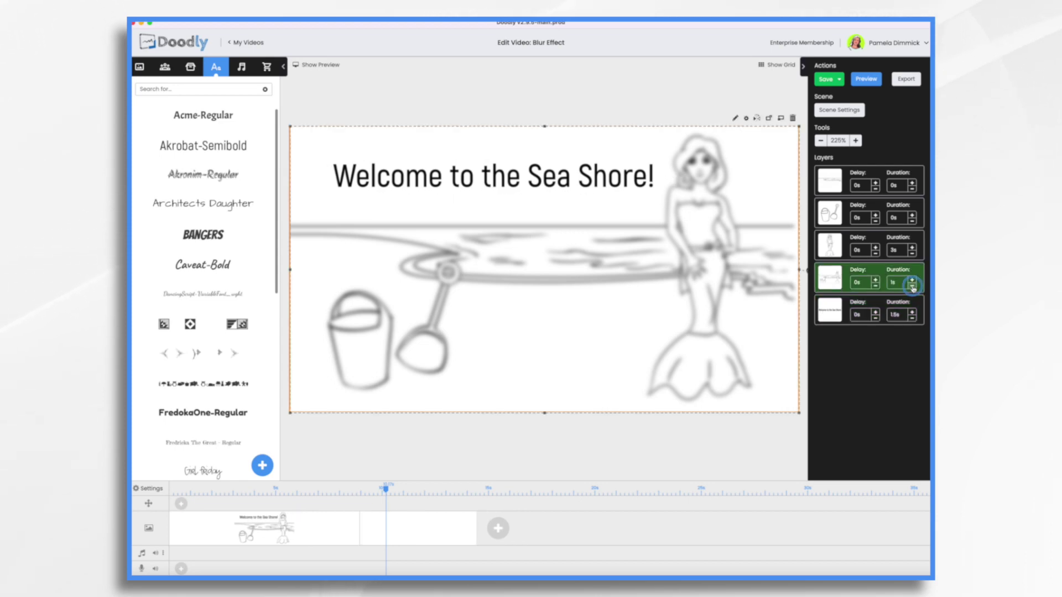
click(912, 286)
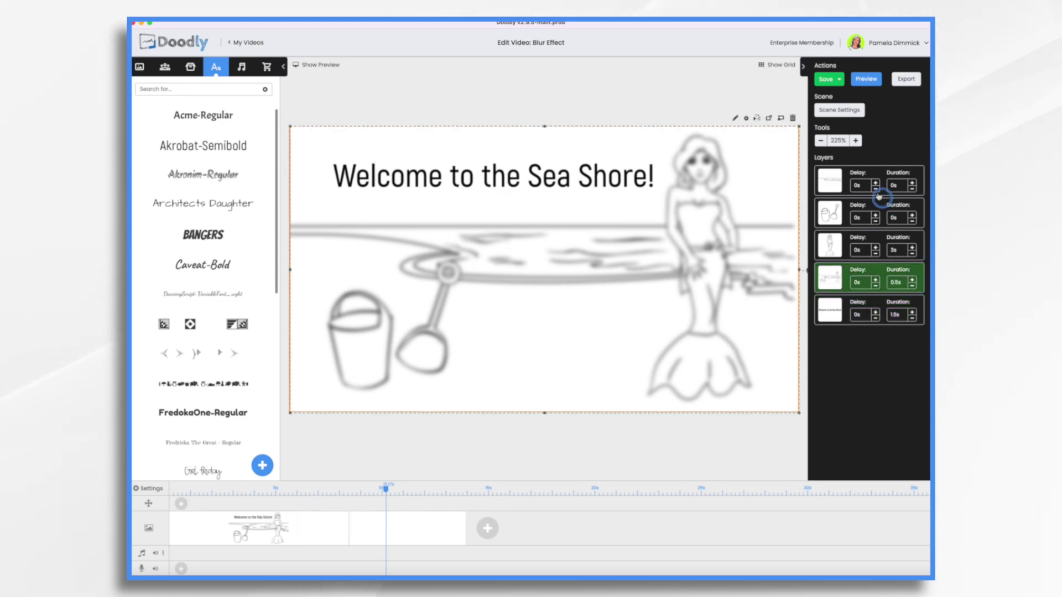
click(866, 80)
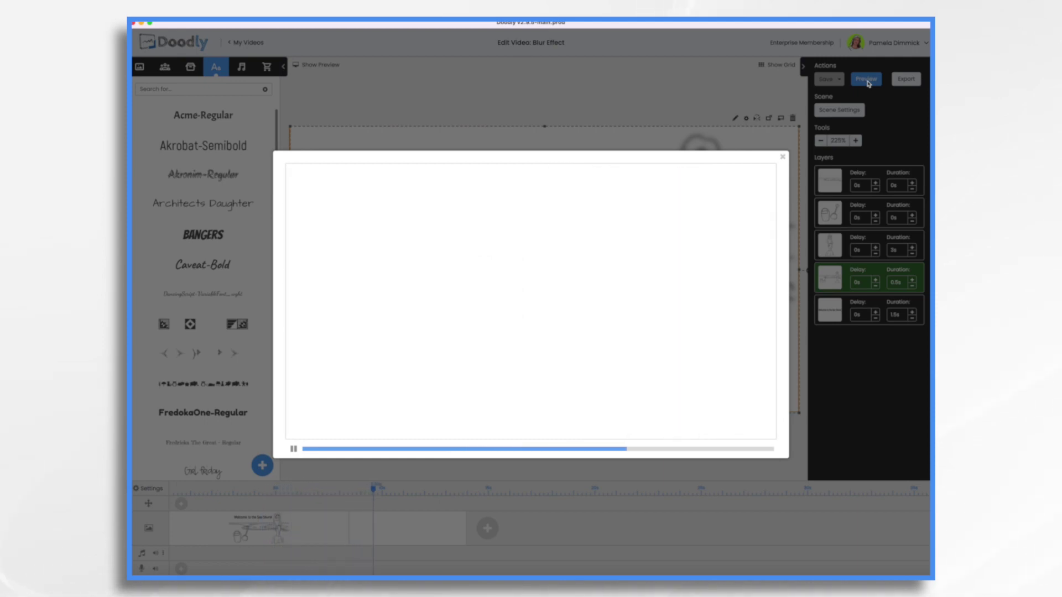
click(783, 158)
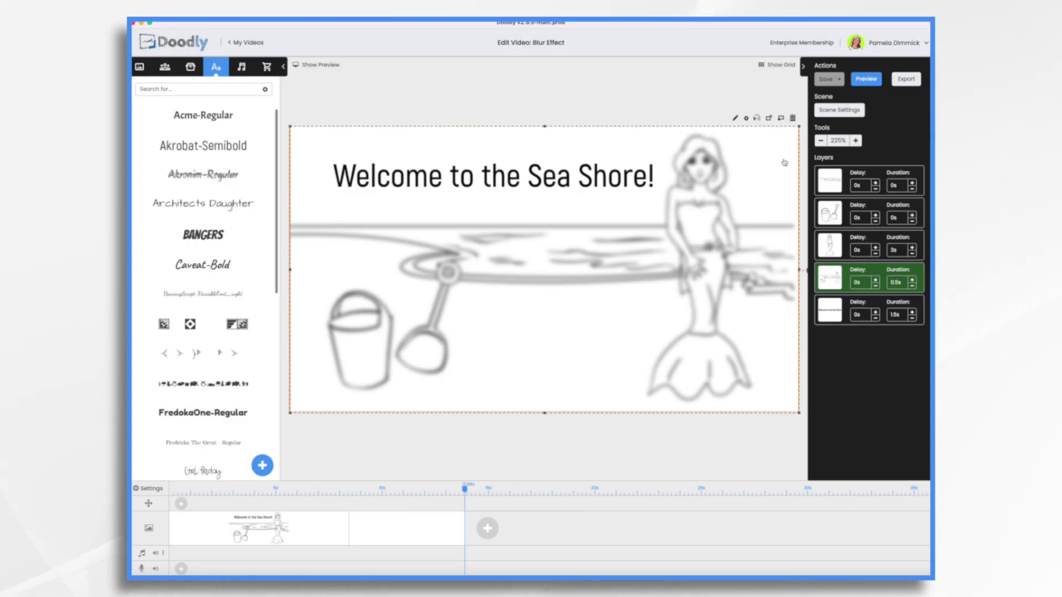